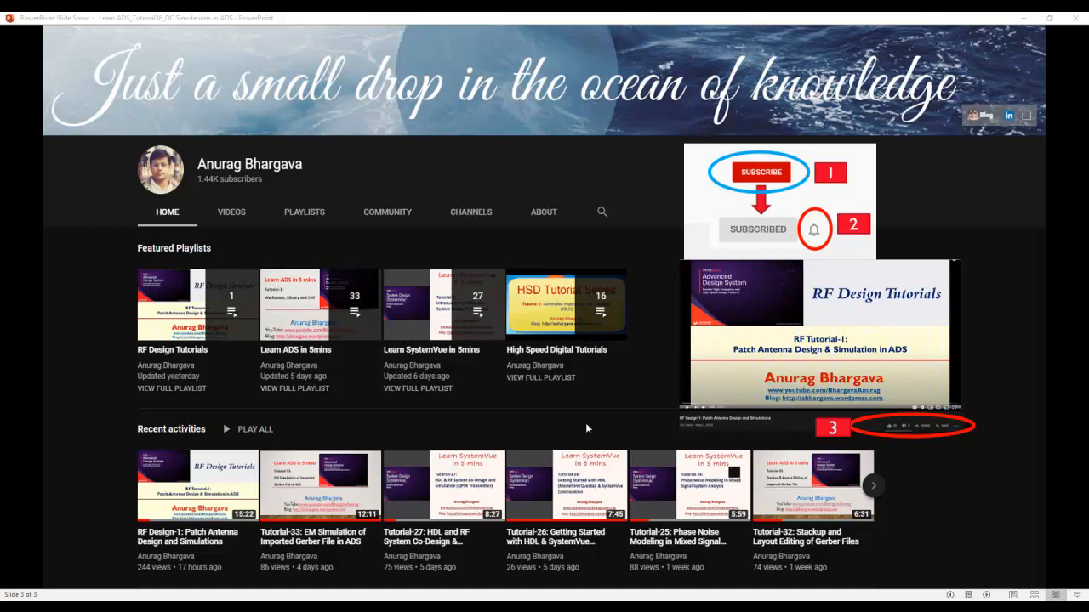
# Switch to Advanced Design System and start a new workspace named DCSimulations_wrk.
pyautogui.press('Left')
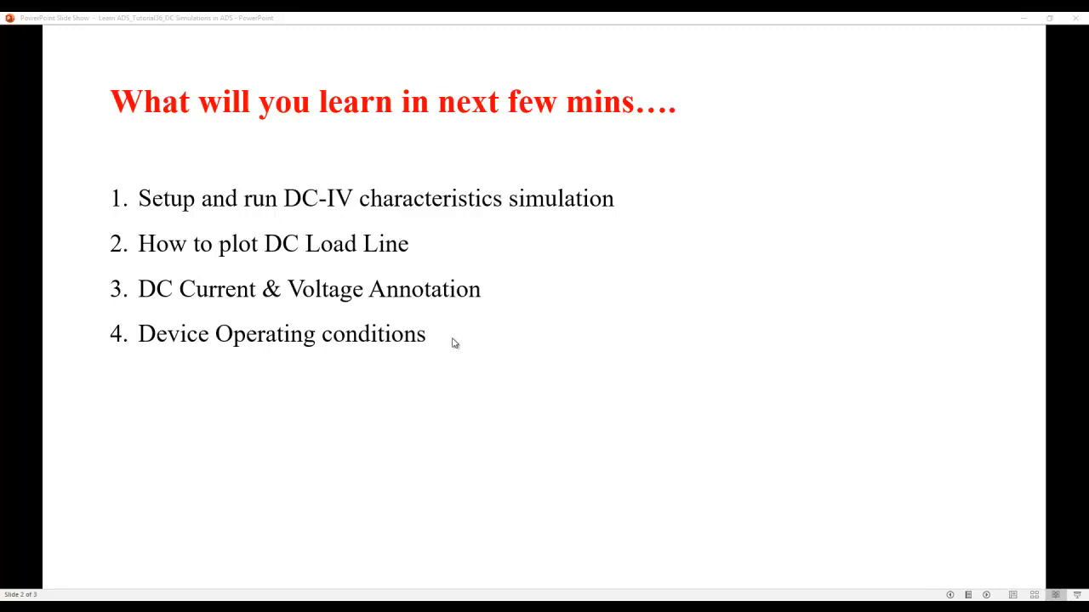
pyautogui.click(432, 600)
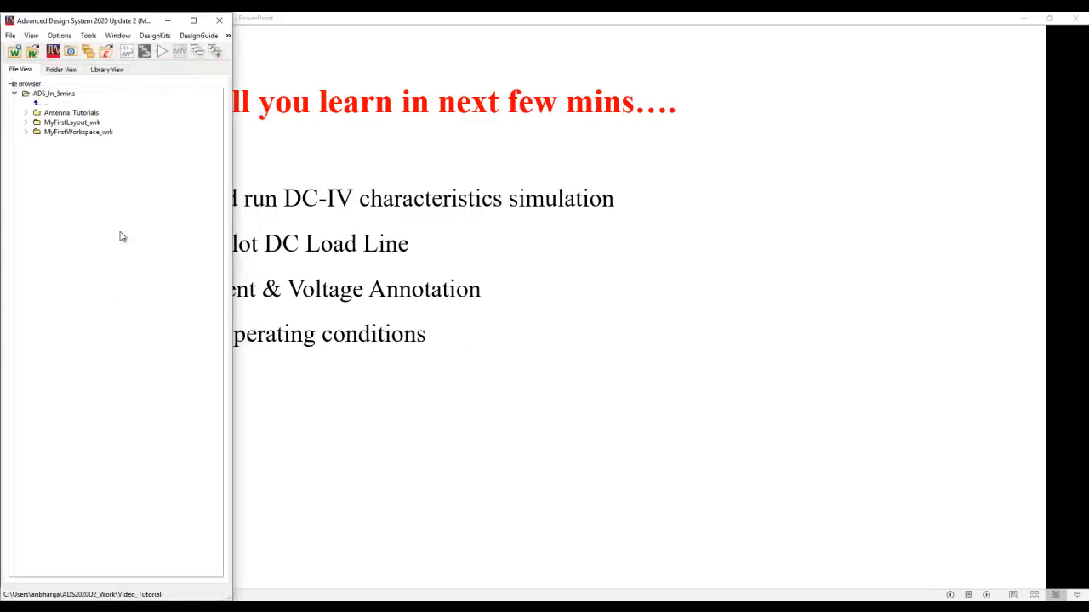
pyautogui.click(16, 54)
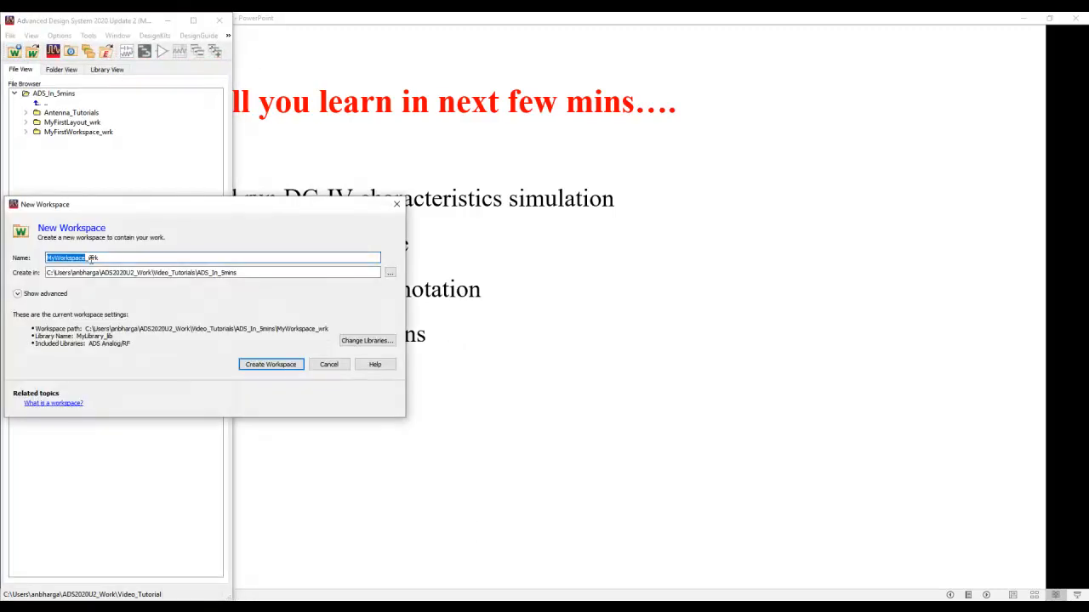
pyautogui.write('DCSImu')
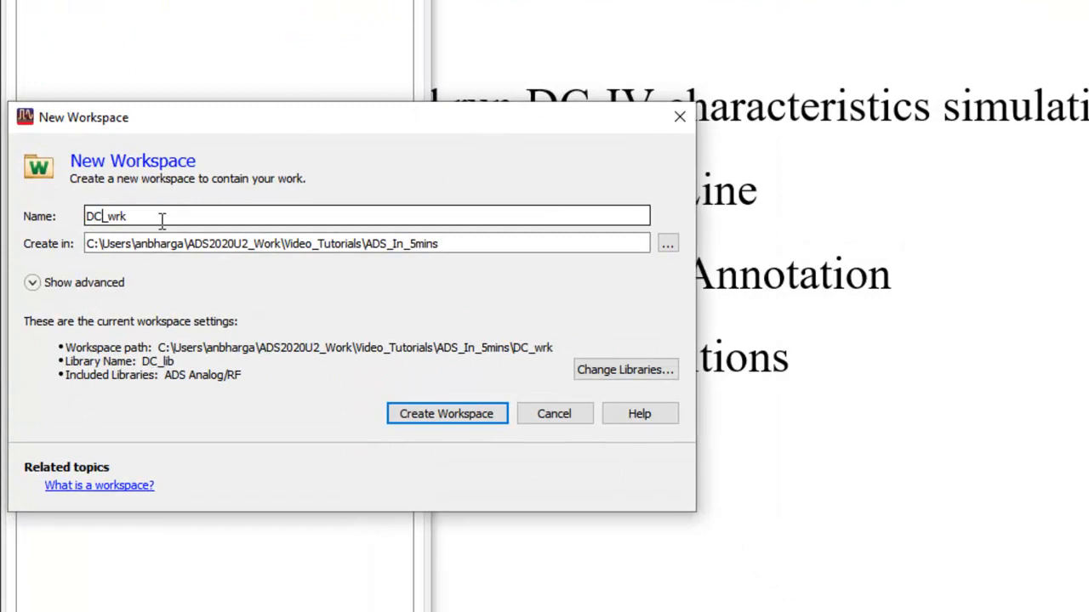
pyautogui.write('lations')
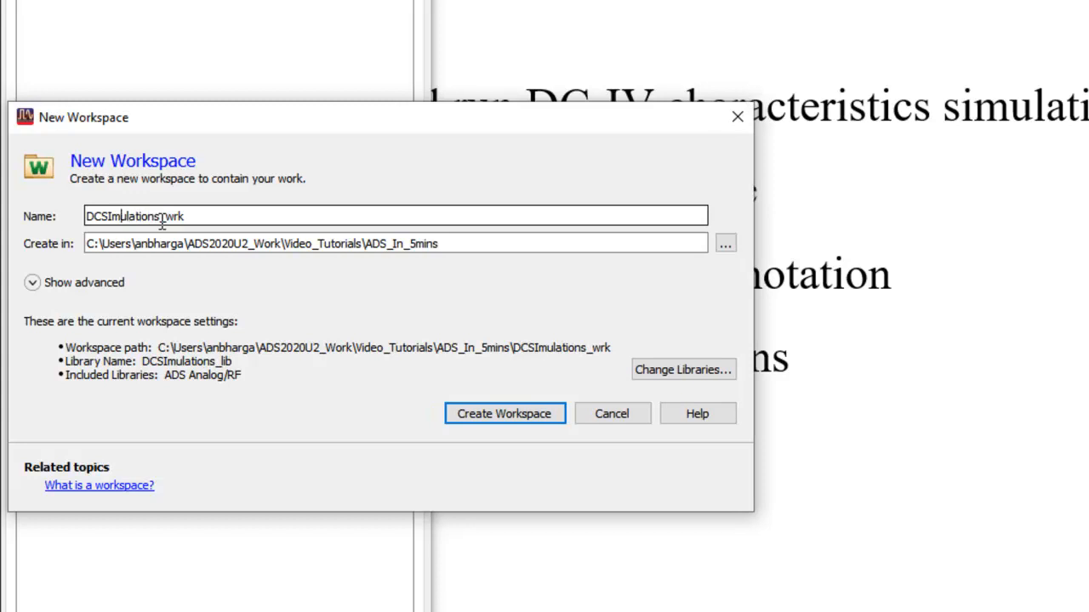
pyautogui.press('BackSpace')
pyautogui.write('i')
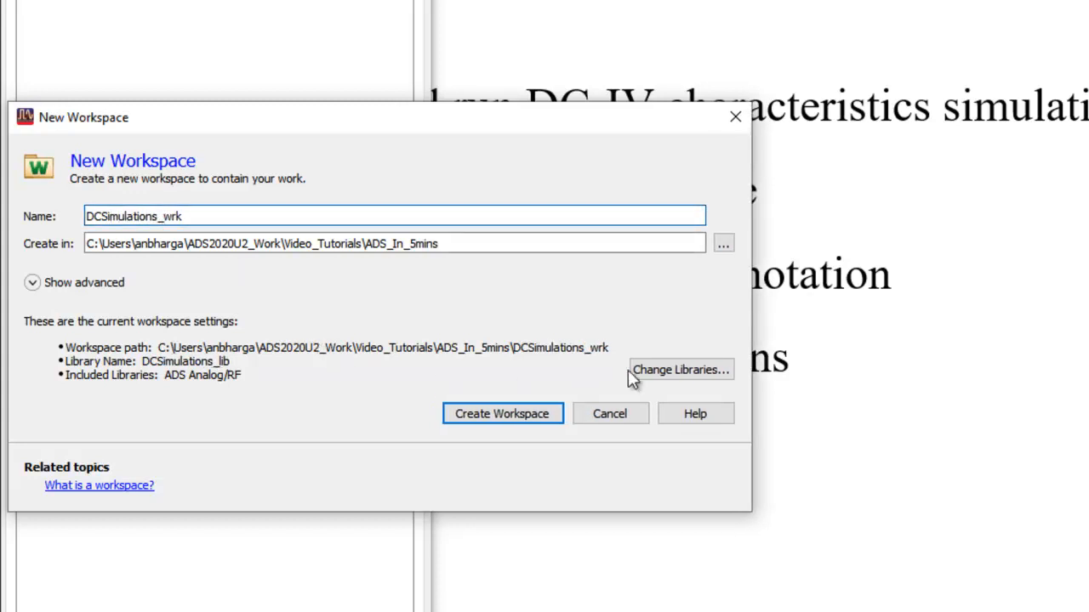
# Include the DemoKit_Non_Linear site library alongside Analog/RF and create the workspace.
pyautogui.click(687, 371)
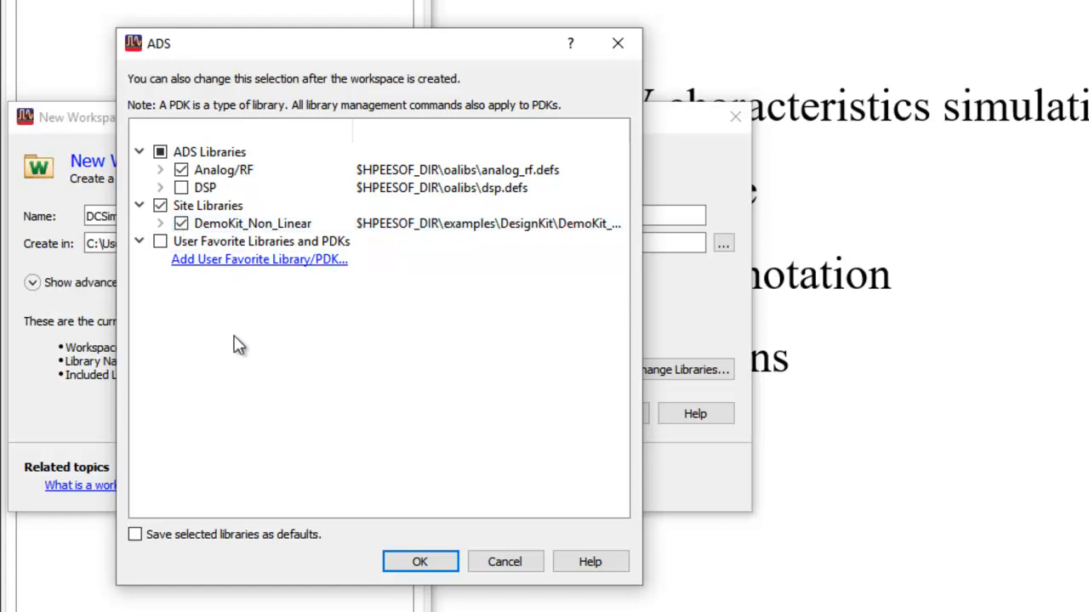
pyautogui.click(417, 563)
pyautogui.click(481, 411)
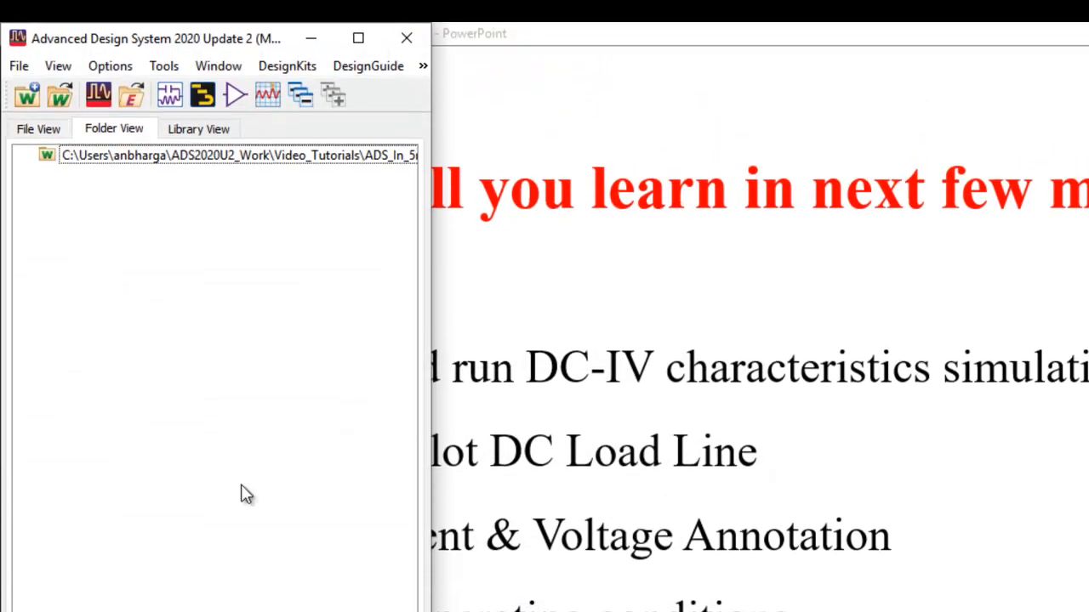
# Create a new schematic in cell_1 and place one FET 2 device from the DemoKit_Non_Linear palette.
pyautogui.click(170, 94)
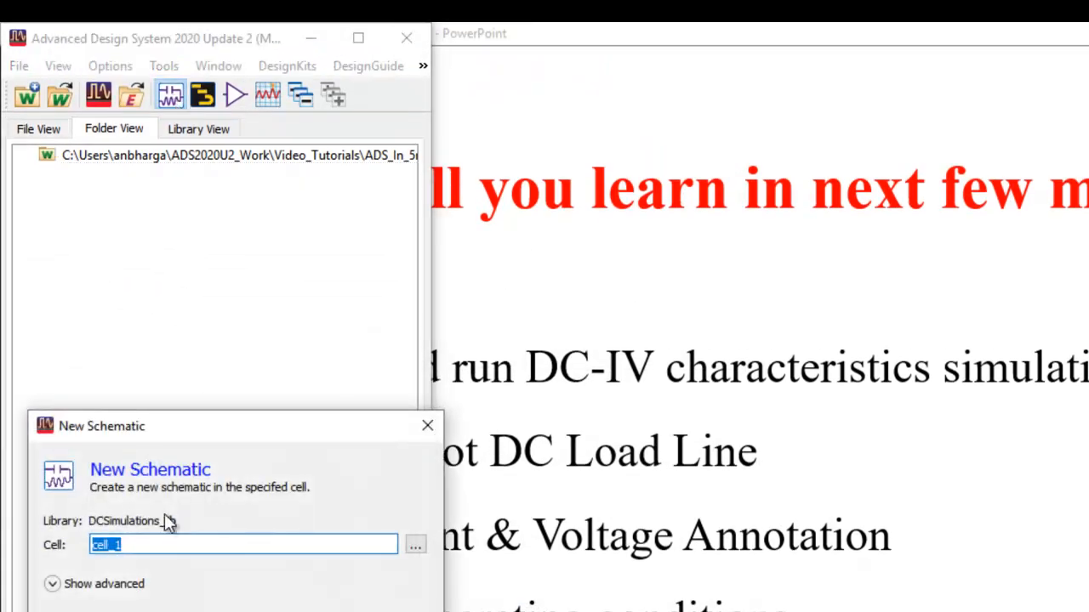
pyautogui.click(121, 425)
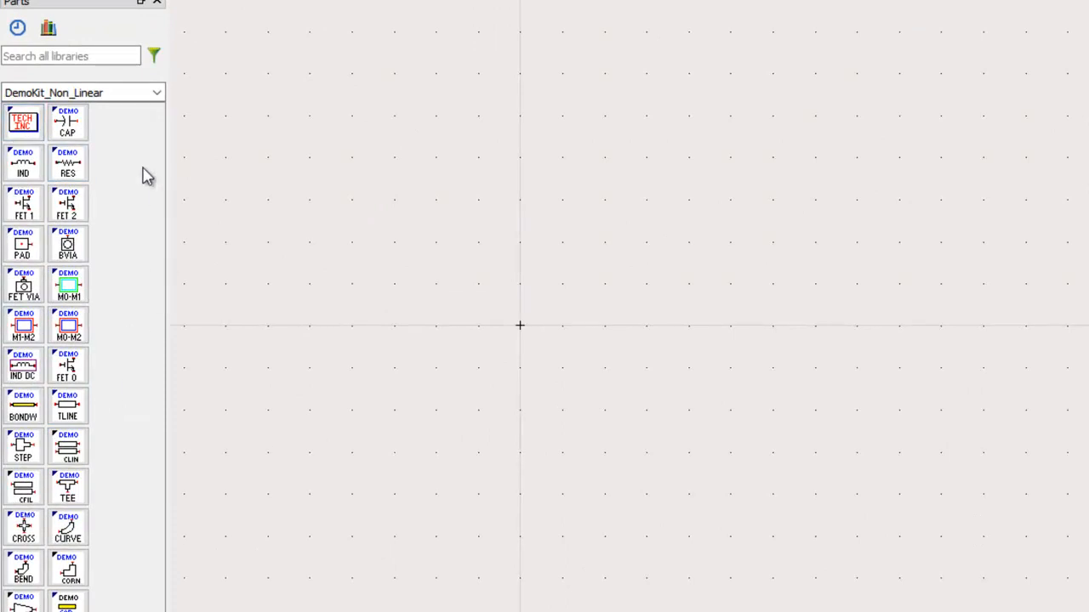
pyautogui.click(68, 204)
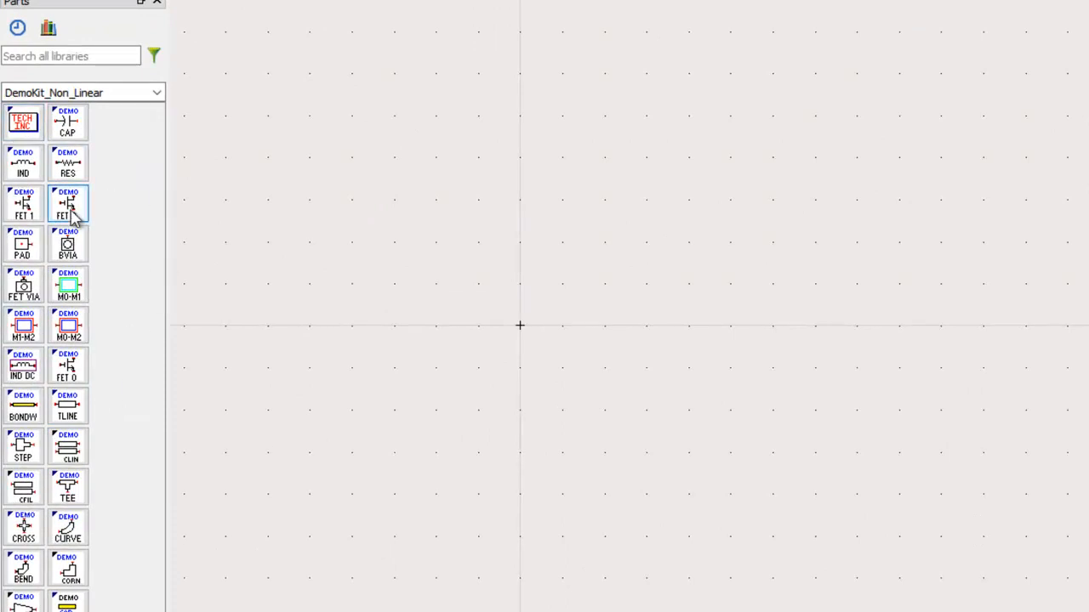
pyautogui.click(912, 340)
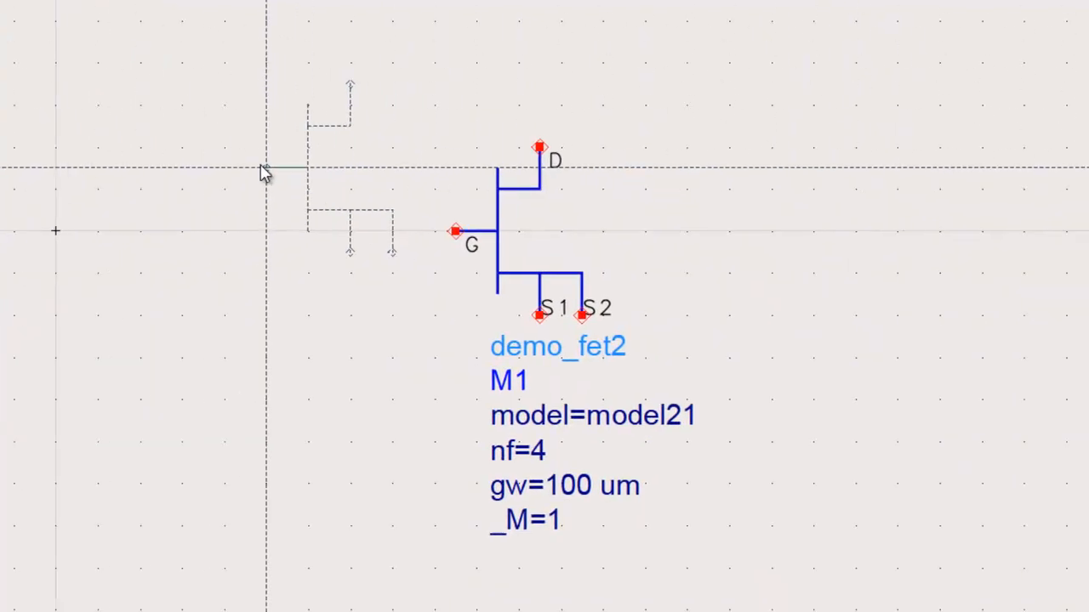
pyautogui.rightClick(727, 262)
pyautogui.click(280, 178)
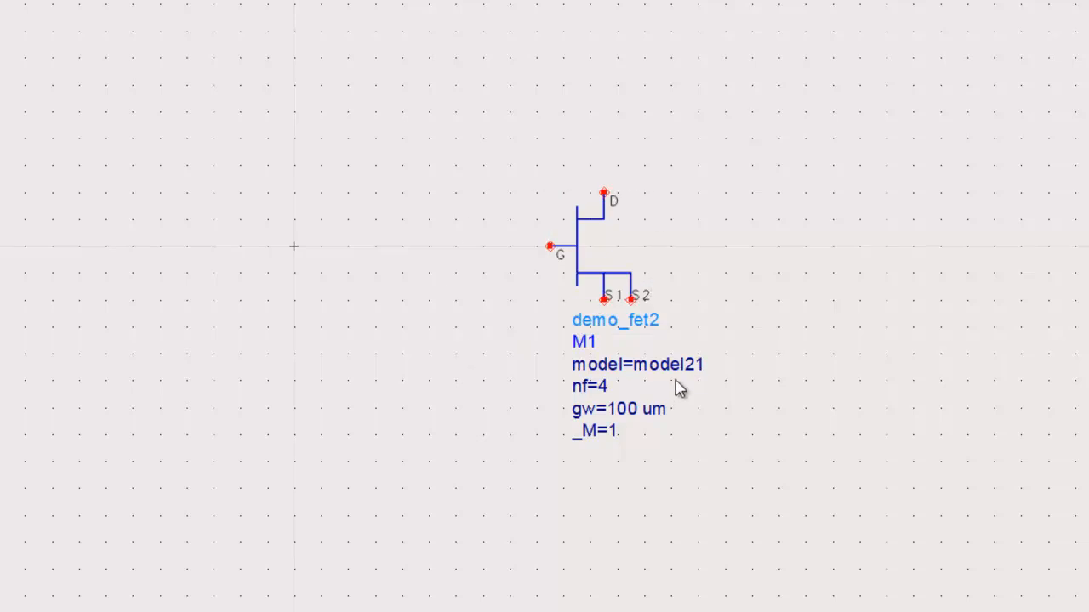
# Try placing a V_DC and an I_DC source from the Sources-Freq Domain palette, and delete both.
pyautogui.click(156, 31)
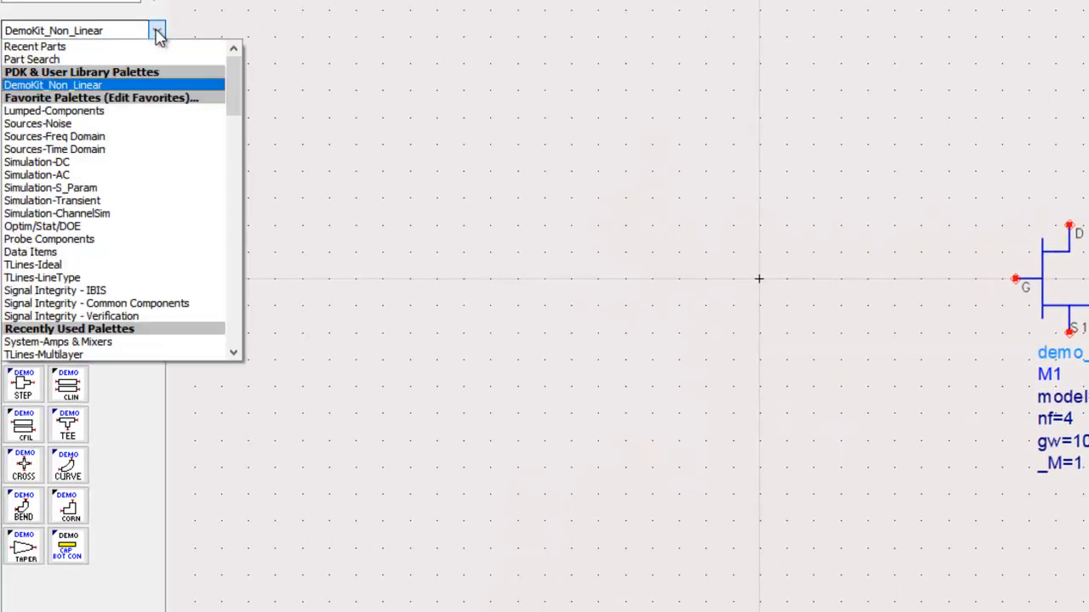
pyautogui.click(123, 139)
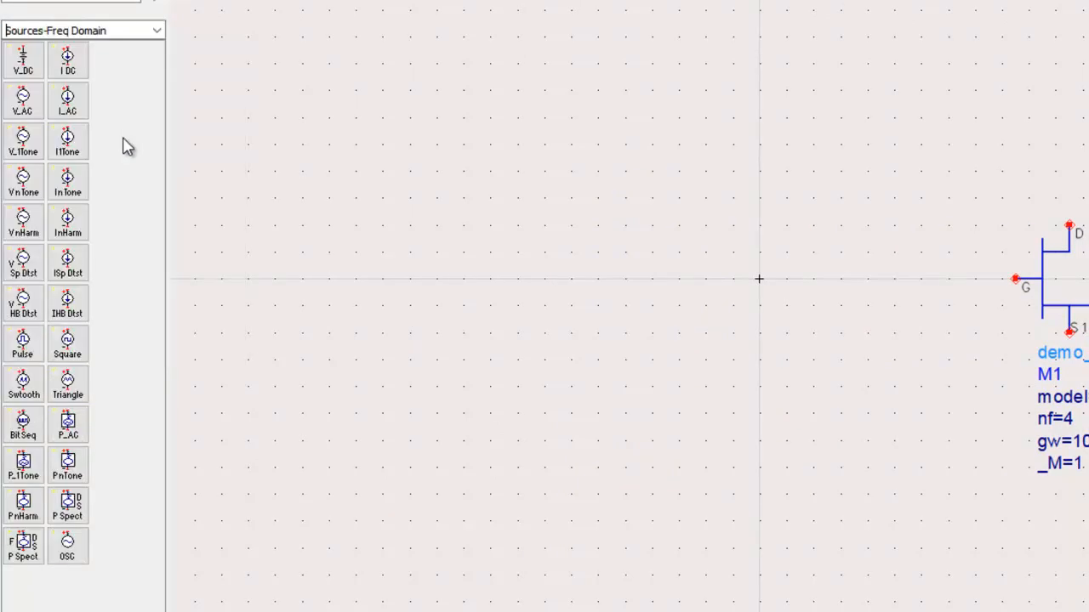
pyautogui.click(23, 61)
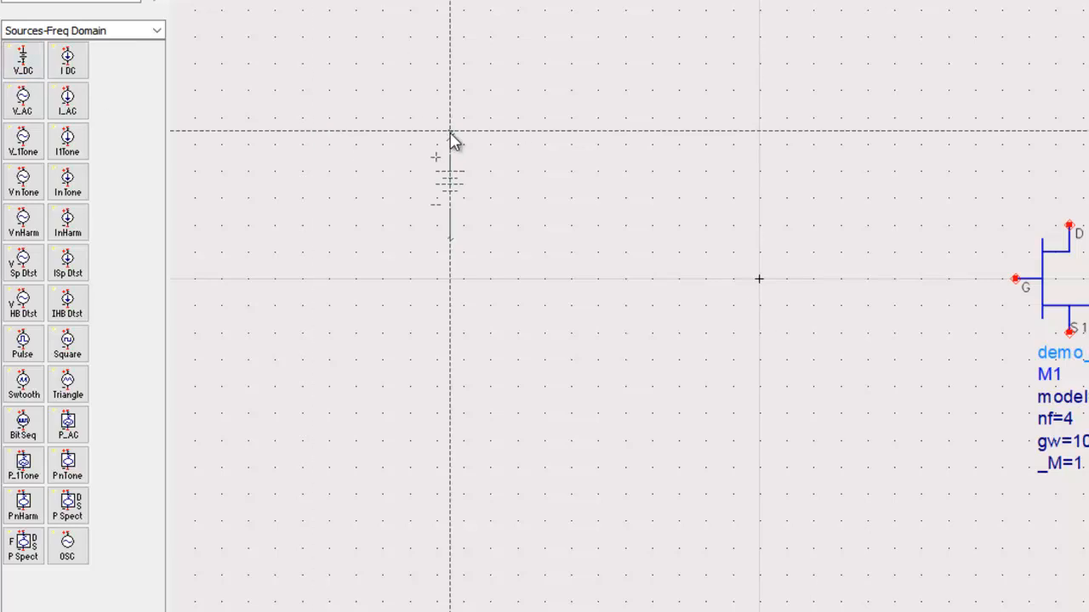
pyautogui.click(463, 91)
pyautogui.click(69, 65)
pyautogui.click(625, 184)
pyautogui.press('Escape')
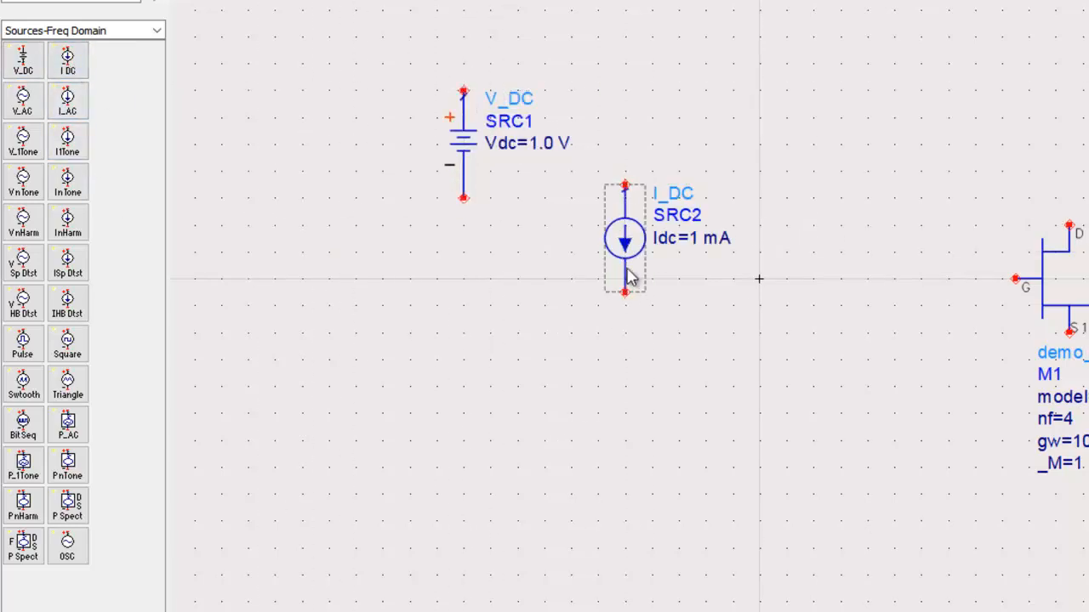
pyautogui.moveTo(362, 21); pyautogui.dragTo(795, 370)
pyautogui.press('Delete')
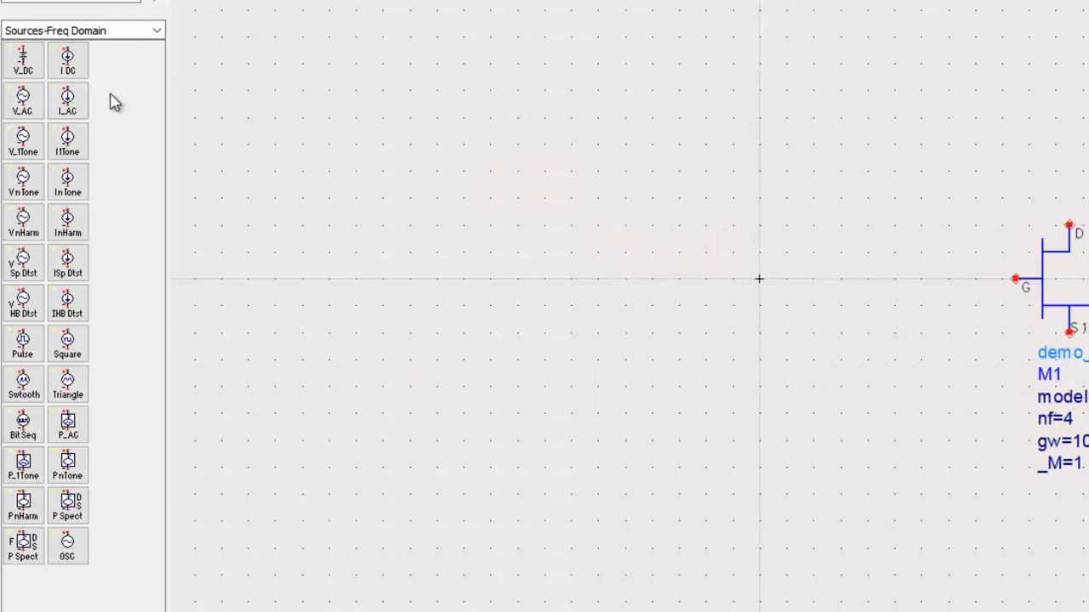
# Try placing a DC controller and a Parameter Sweep controller from the Simulation-DC palette, and delete both.
pyautogui.click(157, 31)
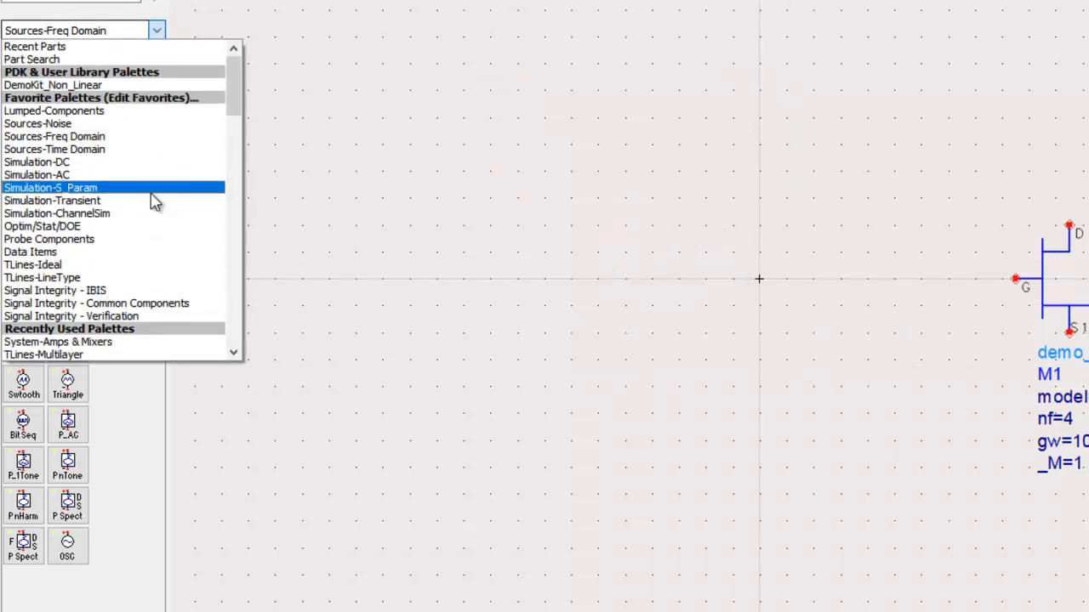
pyautogui.click(126, 163)
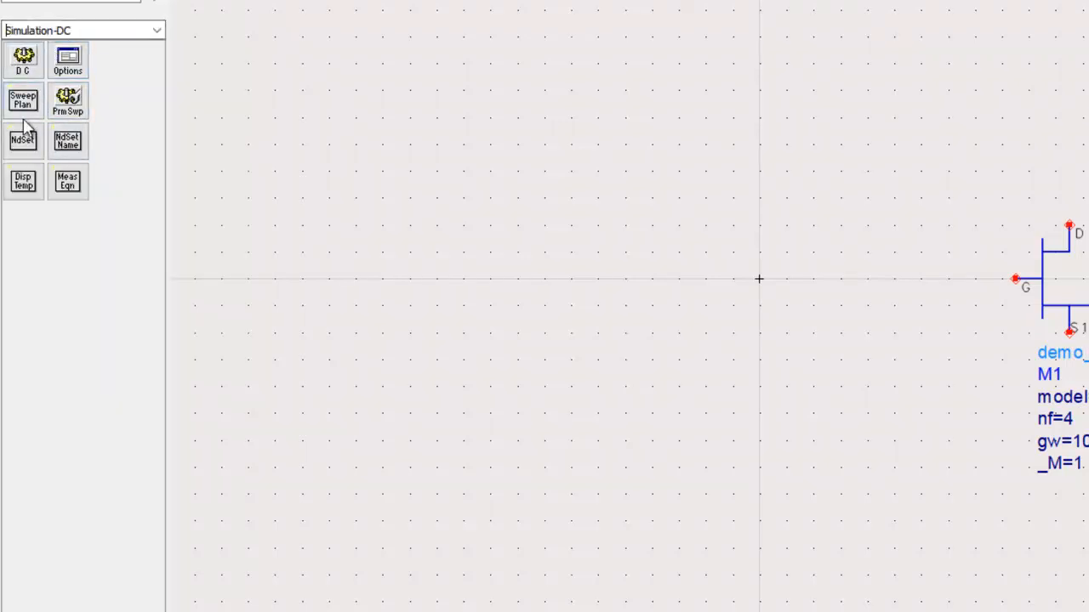
pyautogui.click(28, 63)
pyautogui.click(397, 215)
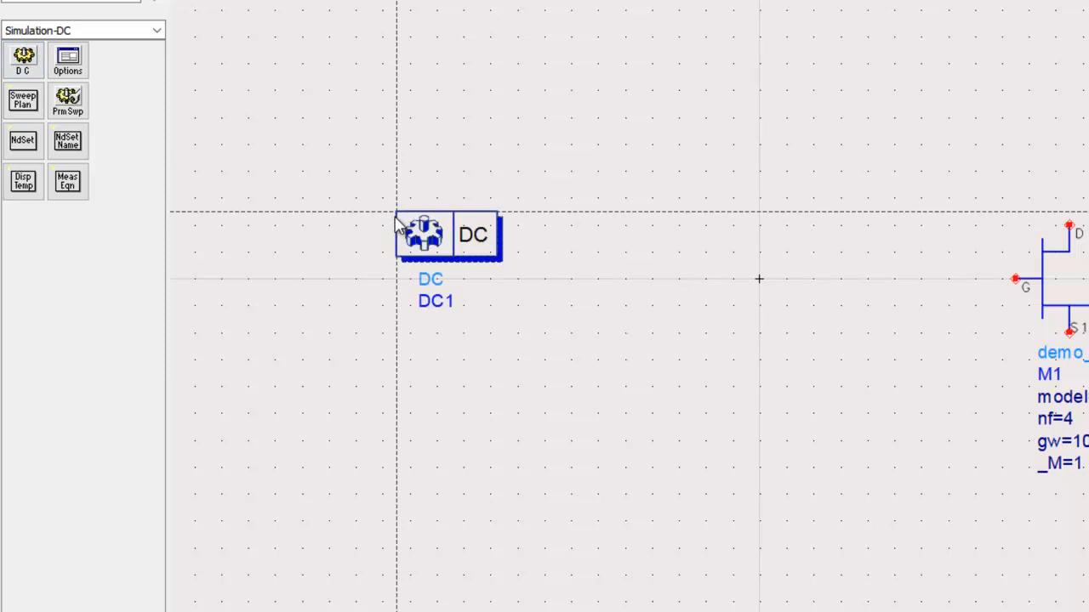
pyautogui.press('Escape')
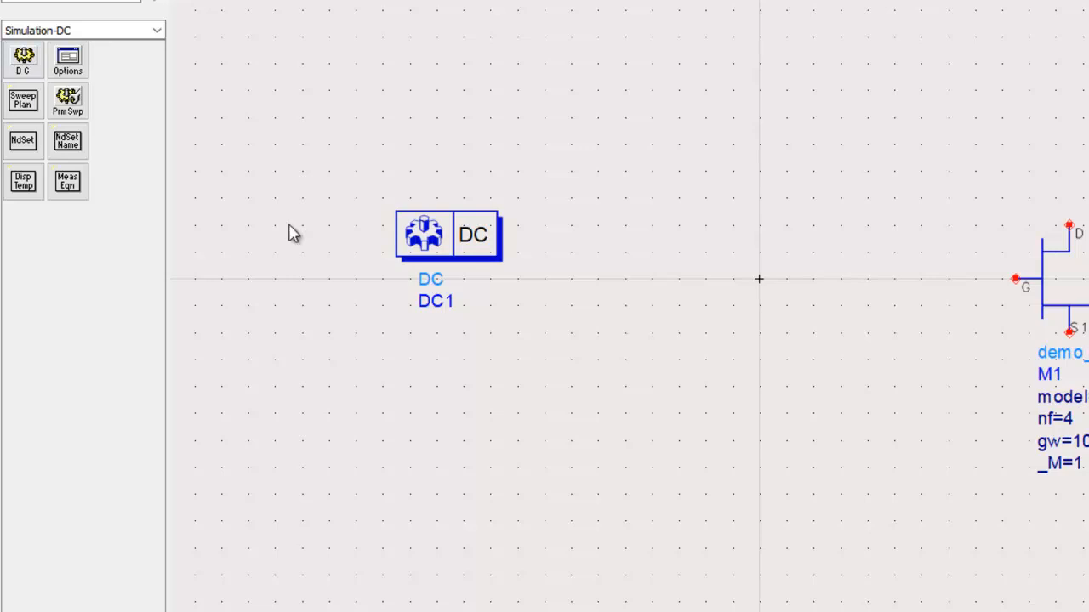
pyautogui.click(68, 104)
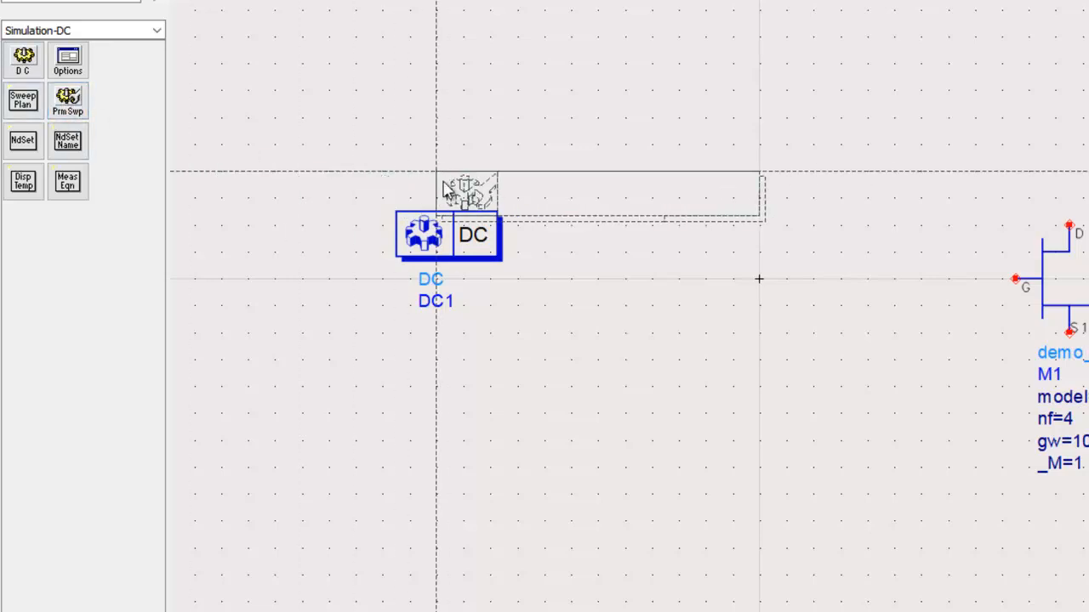
pyautogui.click(517, 218)
pyautogui.press('Escape')
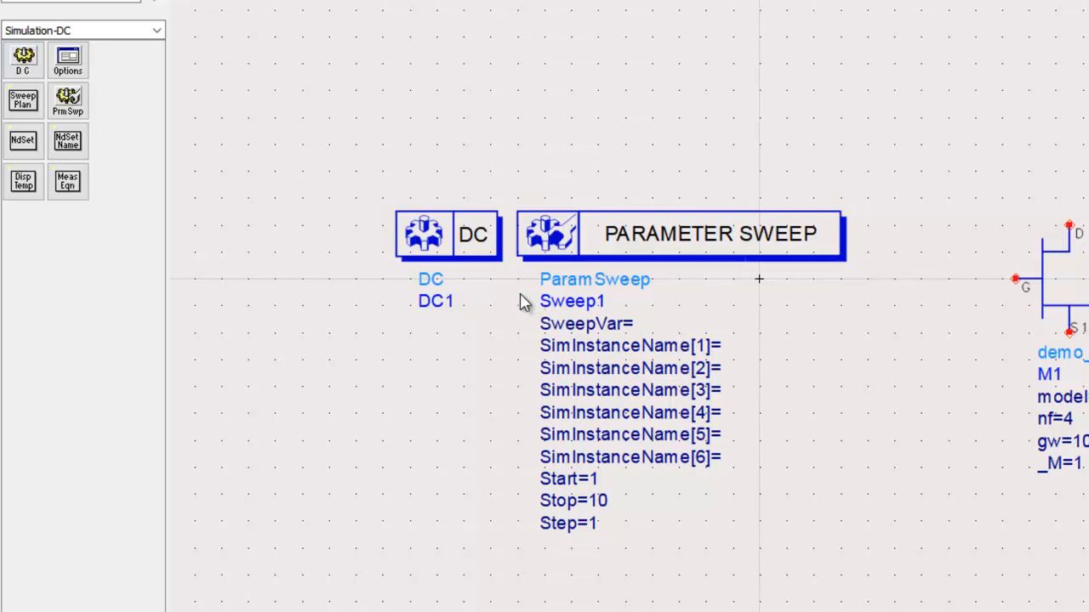
pyautogui.moveTo(262, 156); pyautogui.dragTo(880, 577)
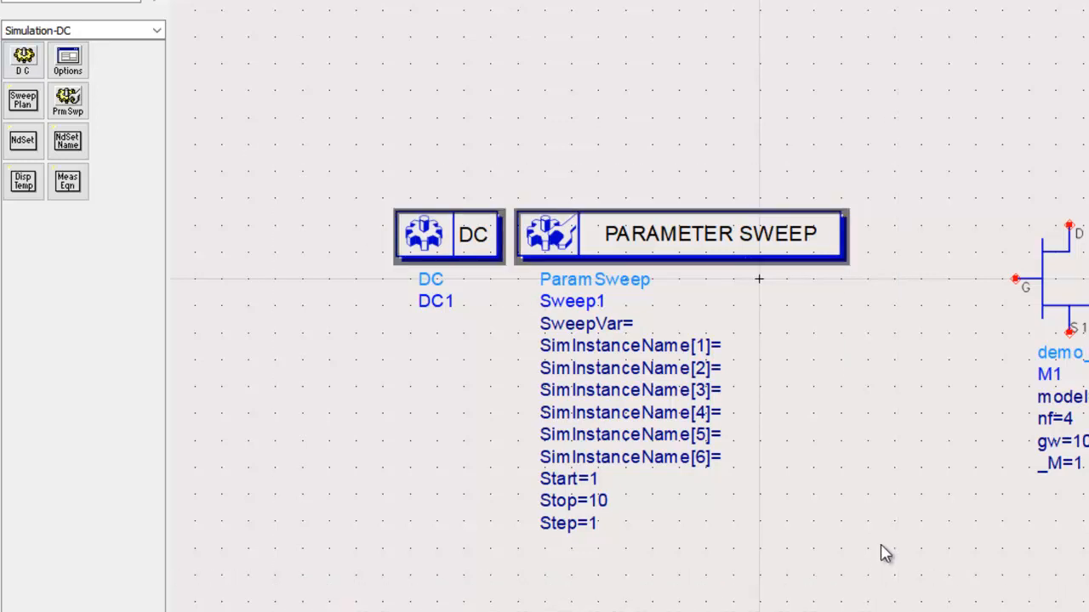
pyautogui.press('Delete')
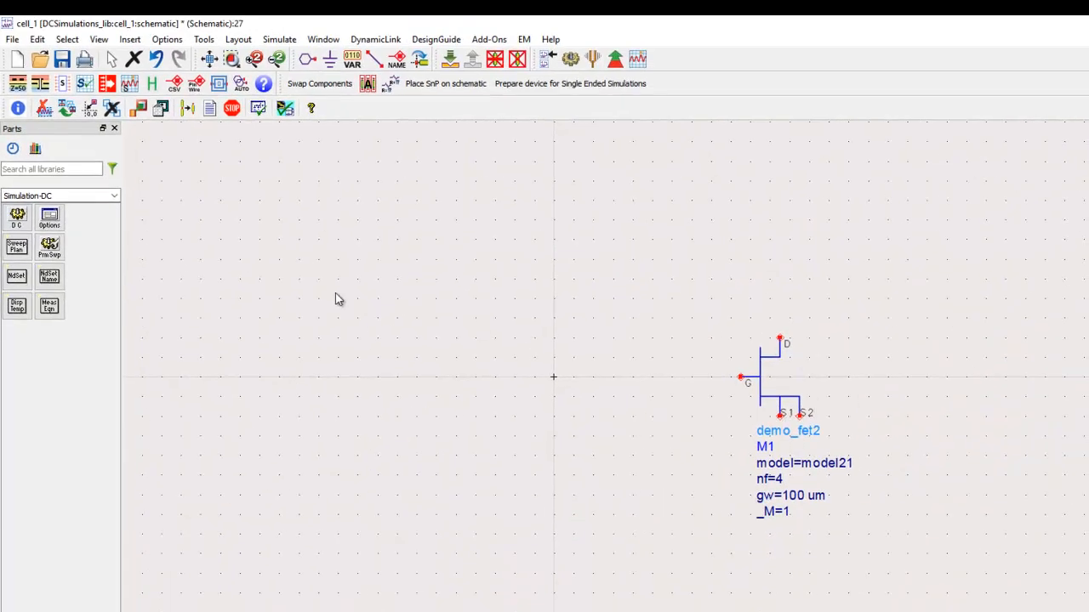
# Insert the ads_templates:FET_curve_tracer schematic template beside the FET on its gate side.
pyautogui.click(130, 40)
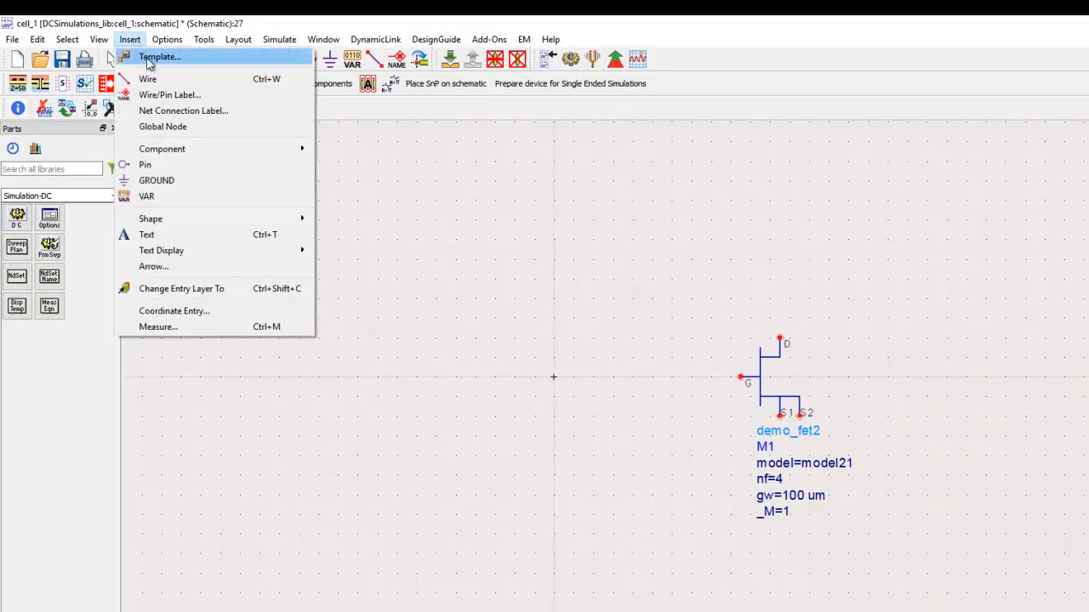
pyautogui.click(158, 59)
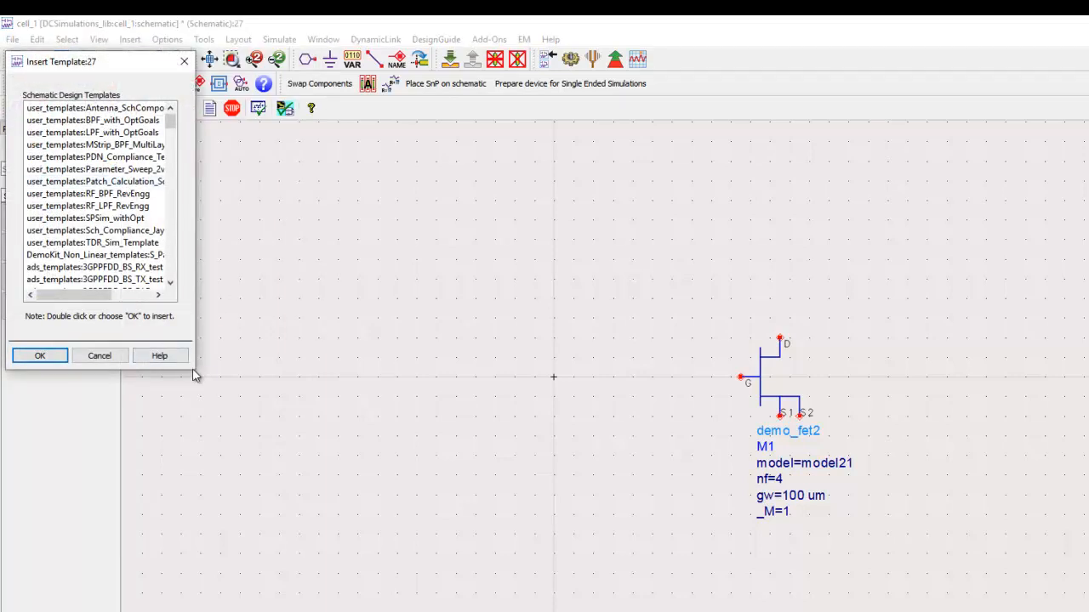
pyautogui.moveTo(196, 370); pyautogui.dragTo(272, 541)
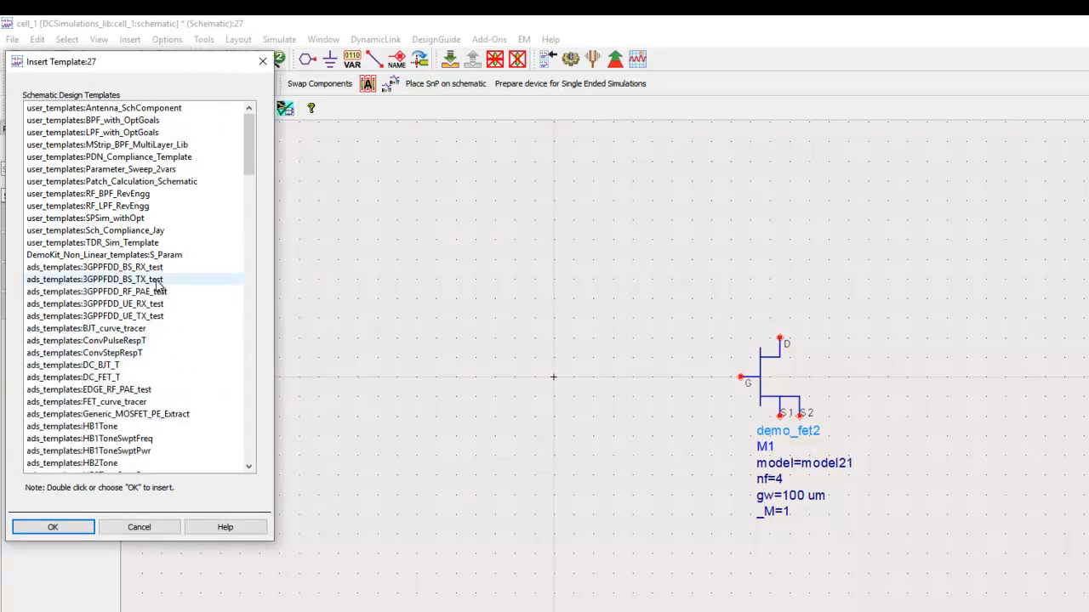
pyautogui.click(134, 330)
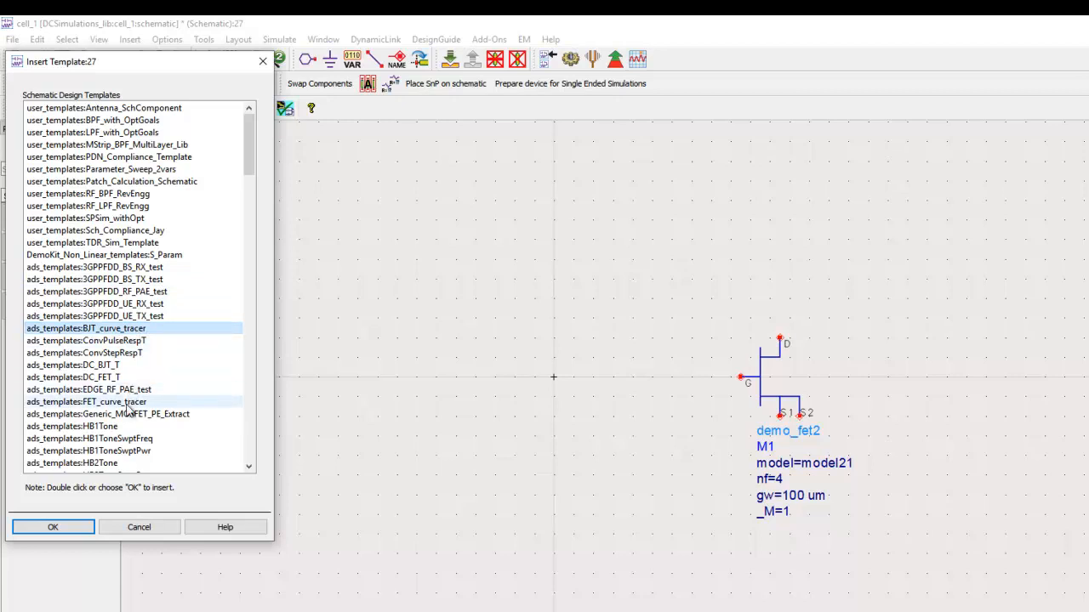
pyautogui.click(115, 402)
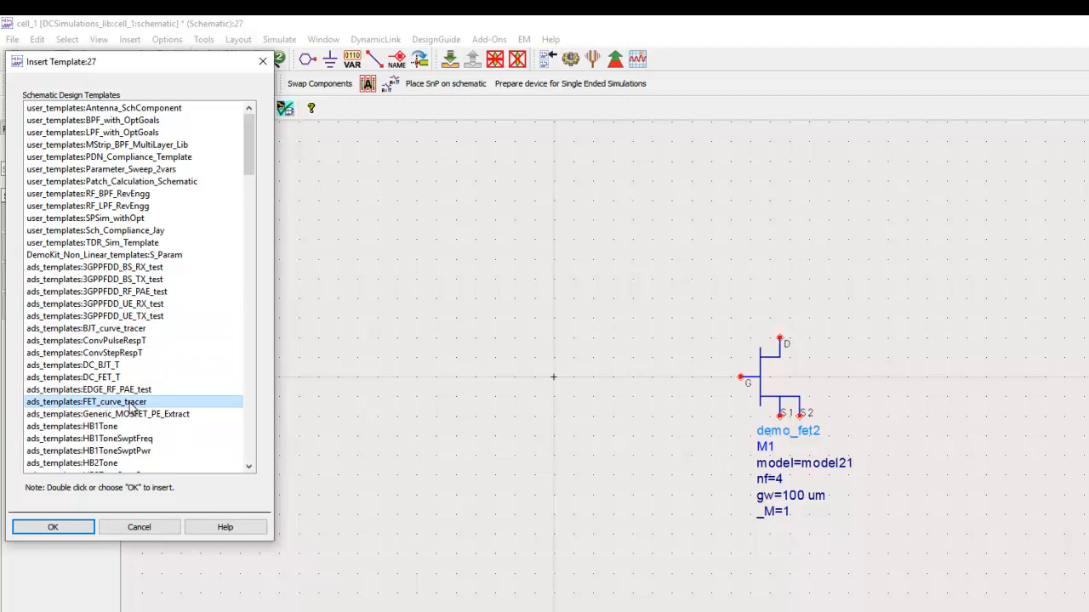
pyautogui.click(53, 525)
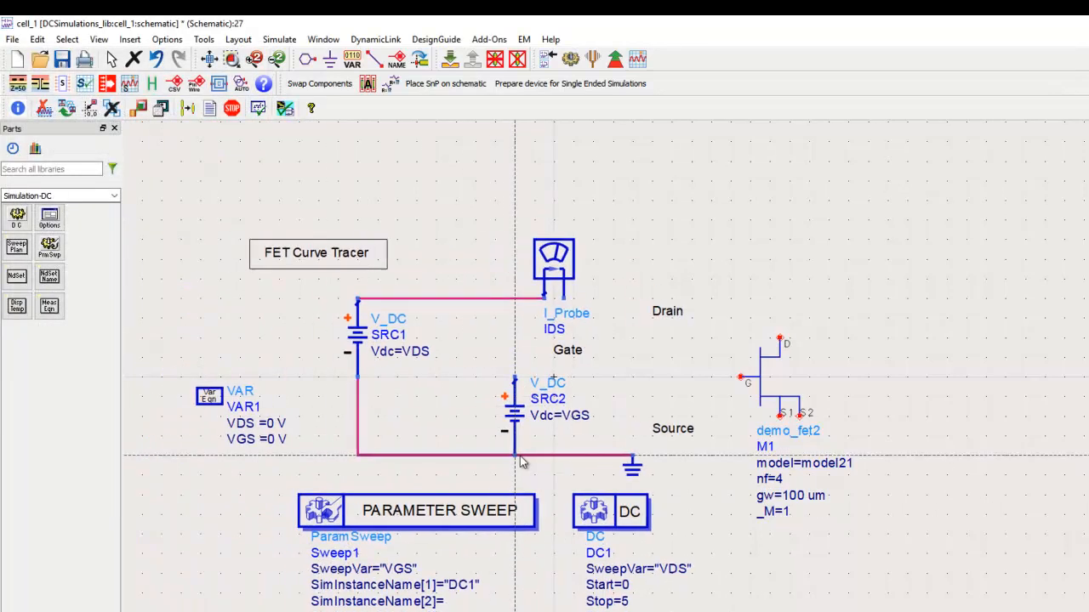
pyautogui.click(512, 481)
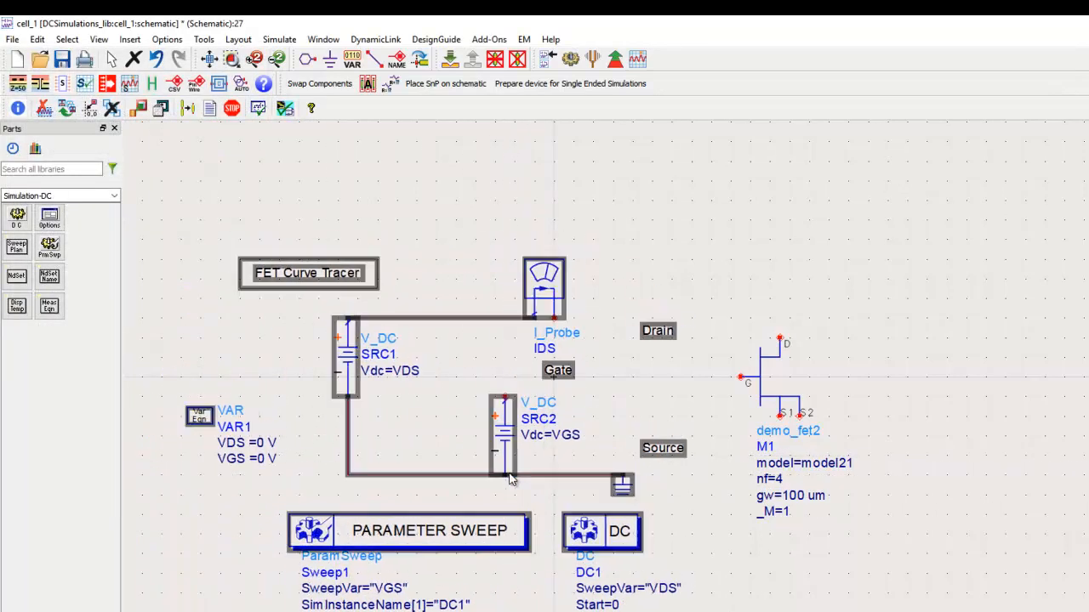
pyautogui.click(639, 273)
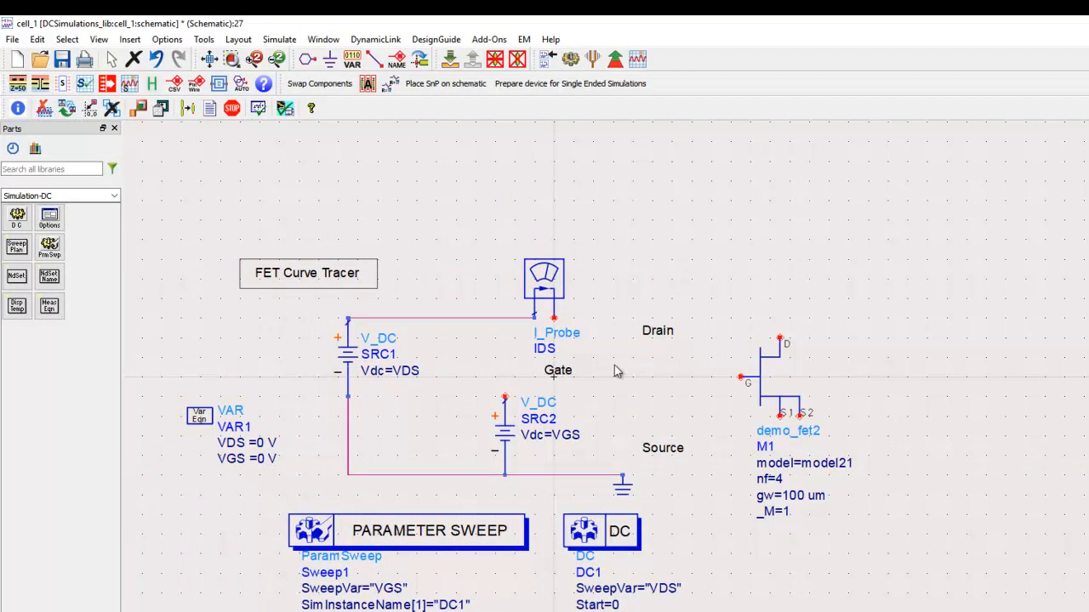
# Move the FET closer to the curve tracer circuit, beside the Drain and Source labels.
pyautogui.moveTo(741, 274); pyautogui.dragTo(529, 503)
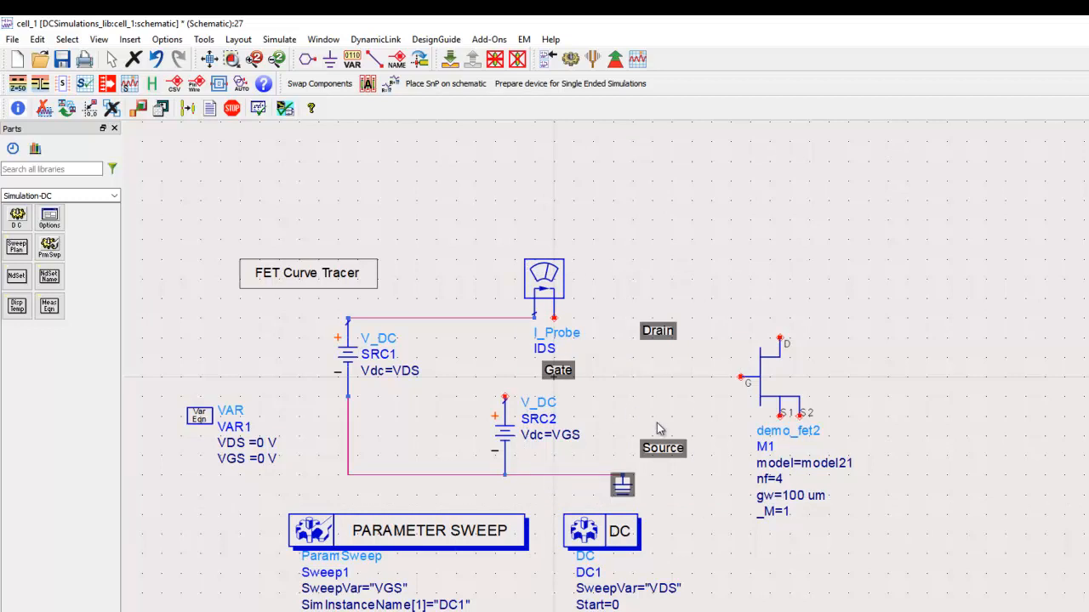
pyautogui.click(582, 420)
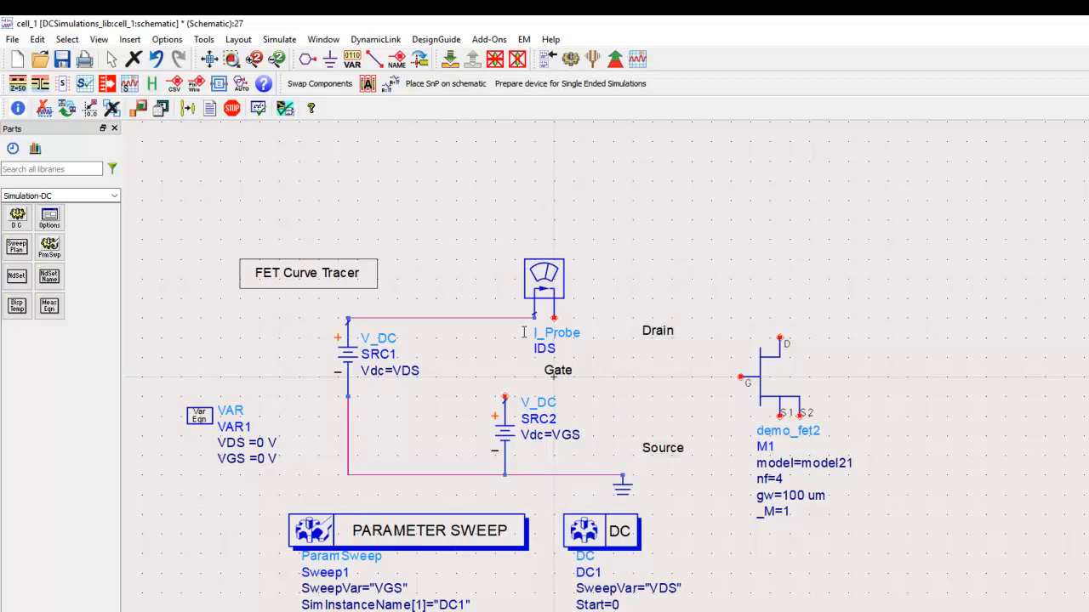
pyautogui.moveTo(737, 377); pyautogui.dragTo(711, 375)
pyautogui.click(734, 286)
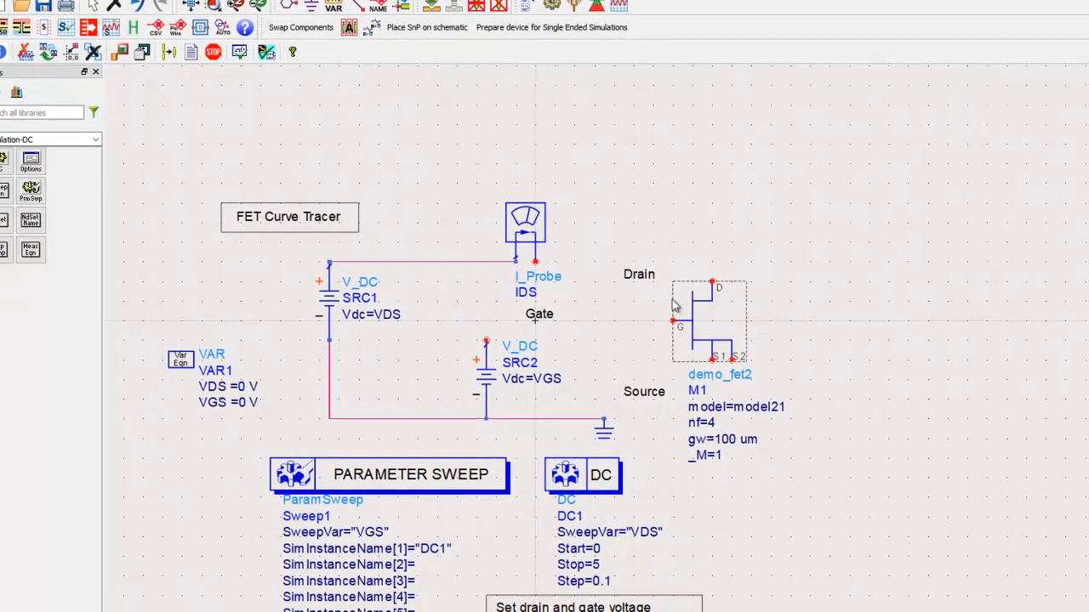
# Wire the open end of the IDS current probe to the FET drain and the VGS source's positive terminal to the gate.
pyautogui.hotkey('ctrl', 'w')
pyautogui.click(505, 168)
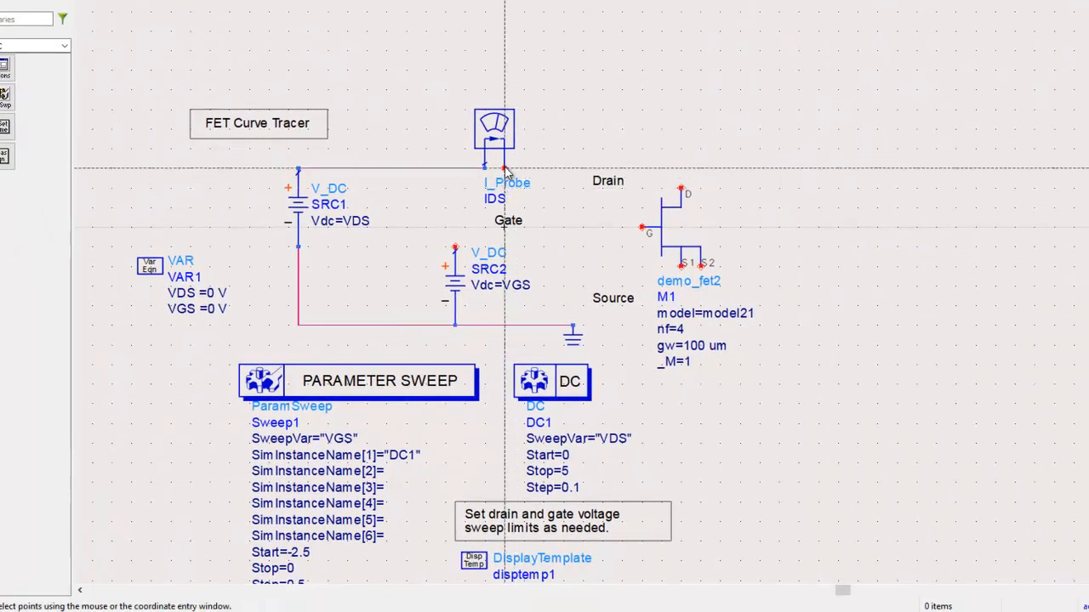
pyautogui.click(681, 180)
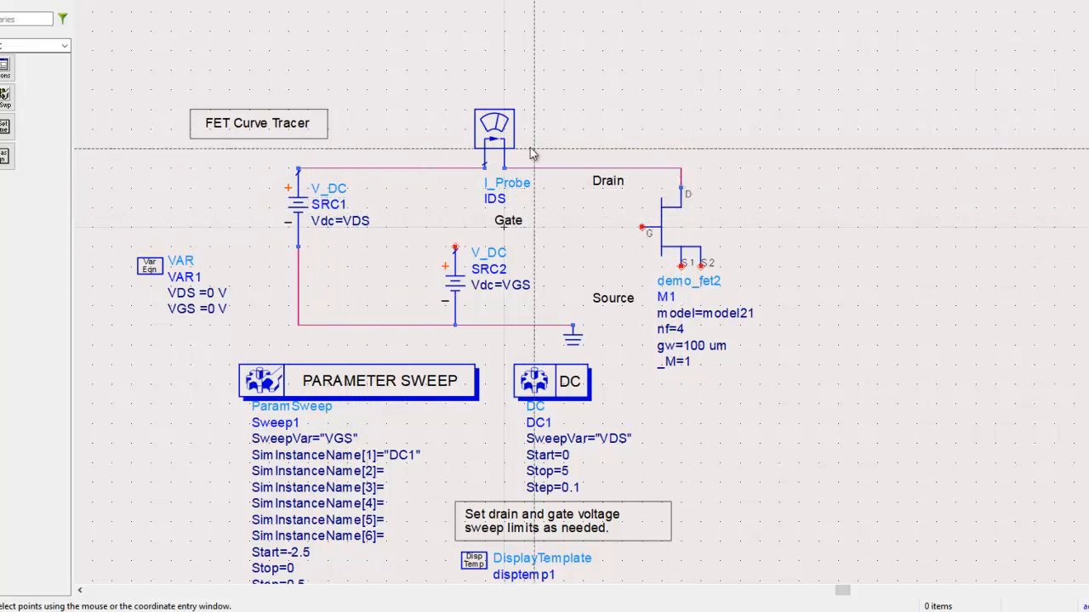
pyautogui.click(640, 229)
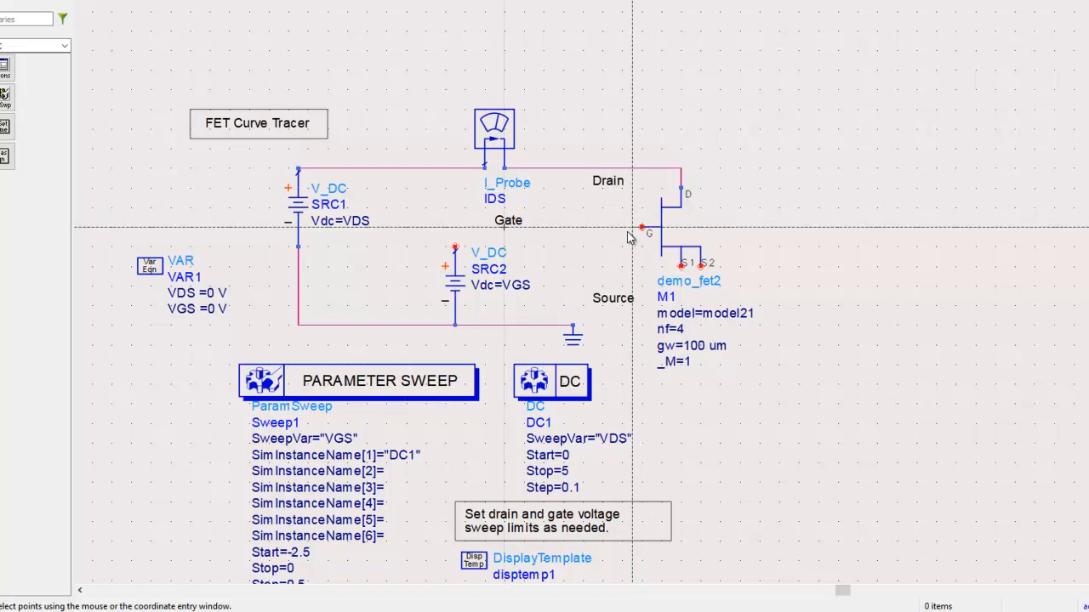
pyautogui.click(456, 248)
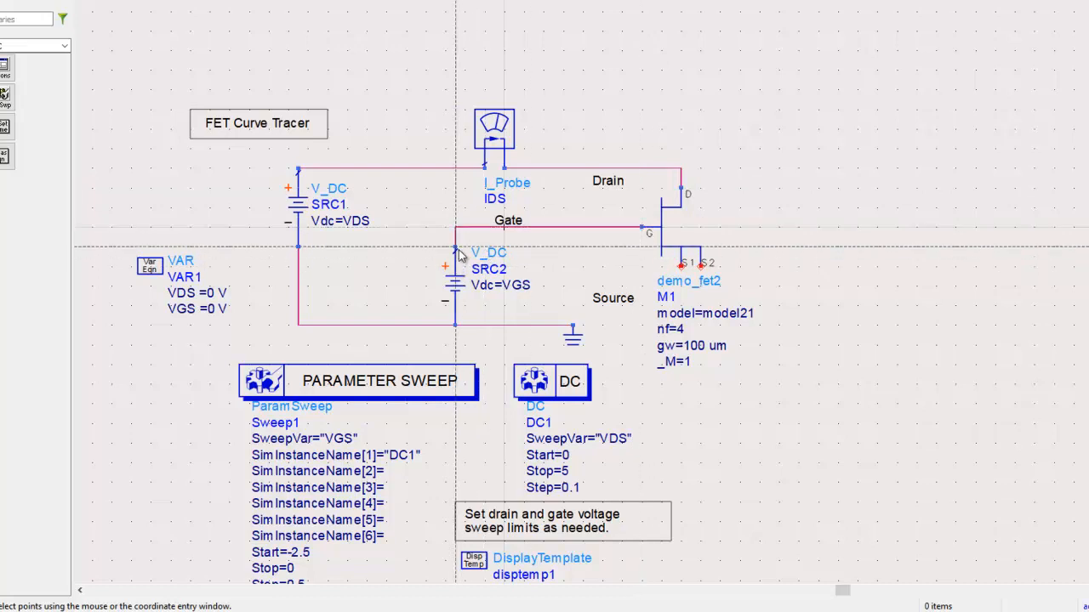
# Wire the FET's S1 and S2 pins together and connect them to the ground node.
pyautogui.press('Escape')
pyautogui.hotkey('ctrl', 'w')
pyautogui.click(681, 267)
pyautogui.click(700, 266)
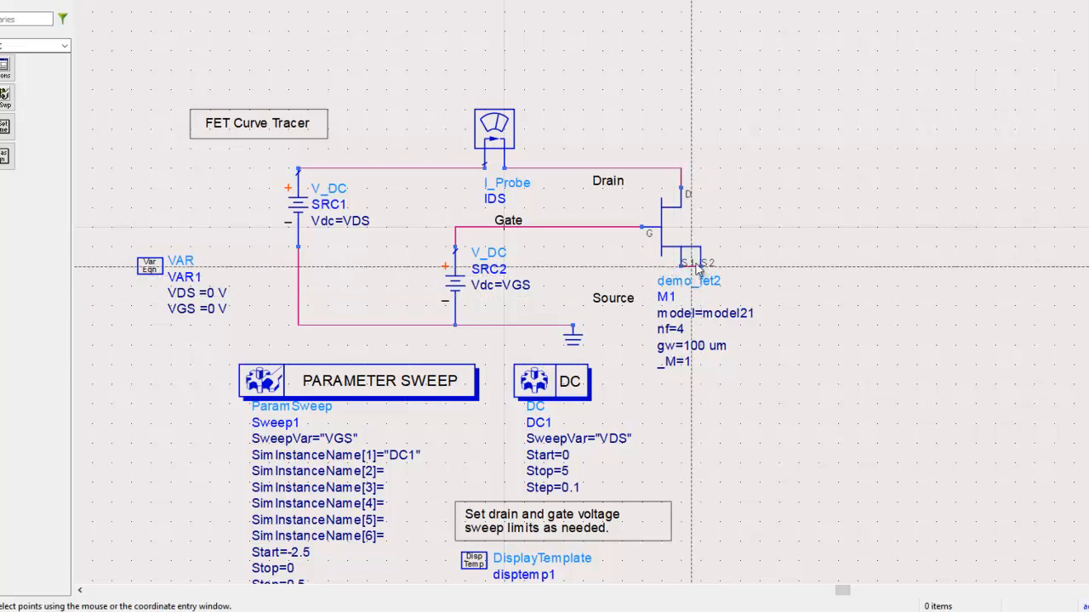
pyautogui.click(682, 266)
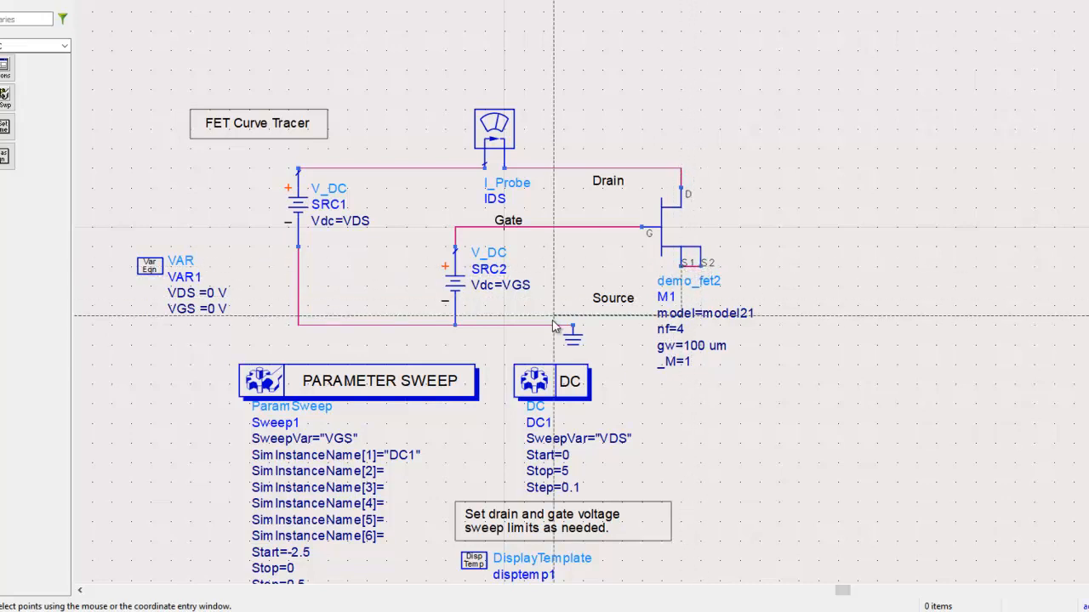
pyautogui.click(573, 325)
pyautogui.press('Escape')
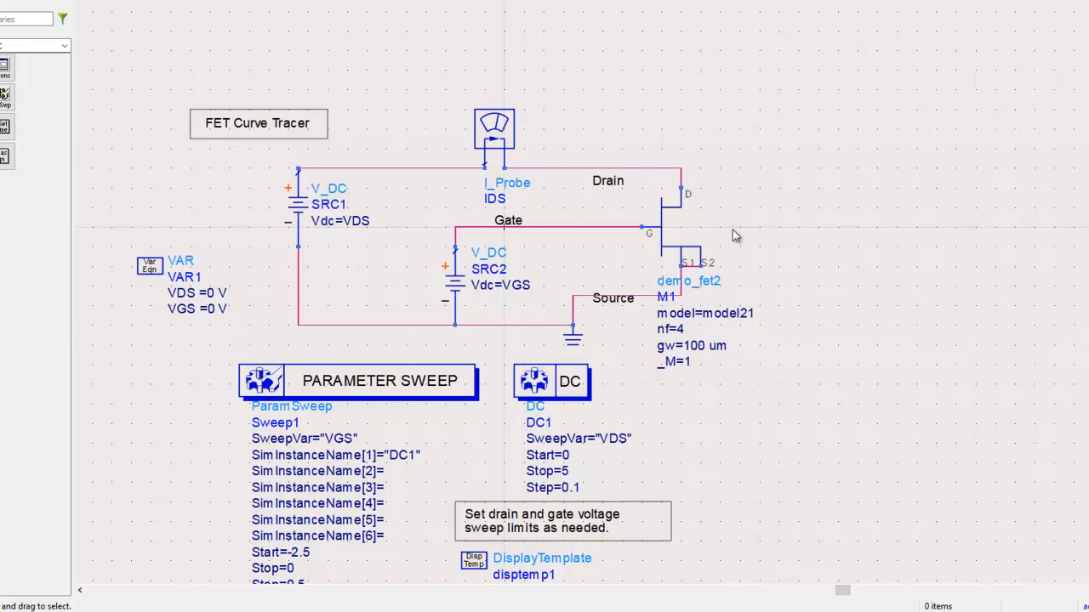
# Delete the Gate, Drain and Source text labels from the schematic.
pyautogui.moveTo(508, 220); pyautogui.dragTo(645, 102)
pyautogui.press('Delete')
pyautogui.moveTo(614, 180); pyautogui.dragTo(680, 113)
pyautogui.press('Delete')
pyautogui.moveTo(615, 312); pyautogui.dragTo(806, 302)
pyautogui.press('Delete')
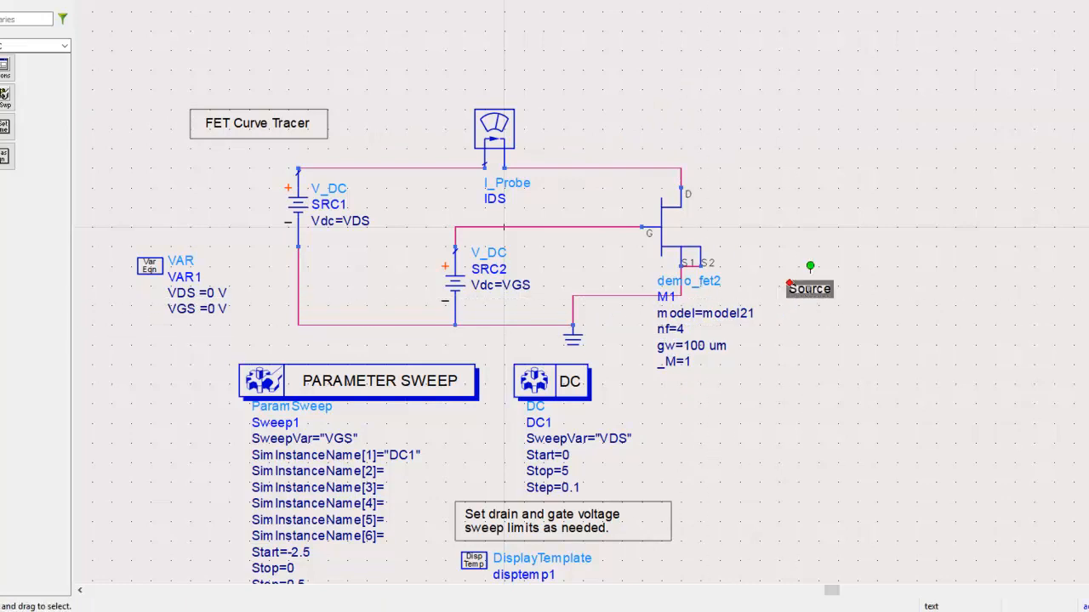
pyautogui.click(559, 325)
# Review the VDS sweep settings of the DC1 controller and the Parameter Sweep block without changing them.
pyautogui.scroll(-1, 451, 380)
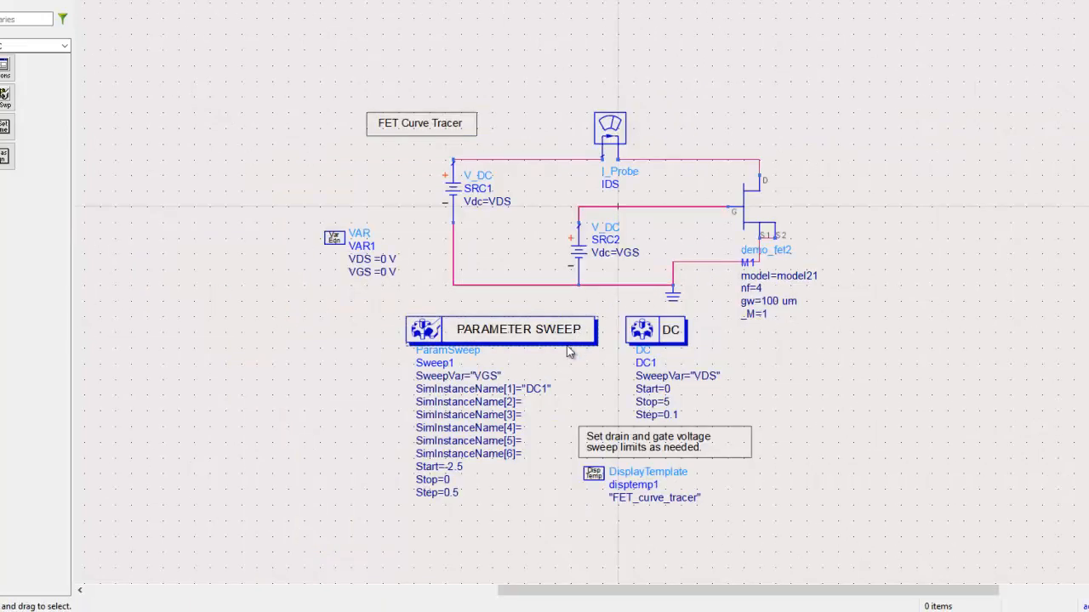
pyautogui.scroll(1, 529, 353)
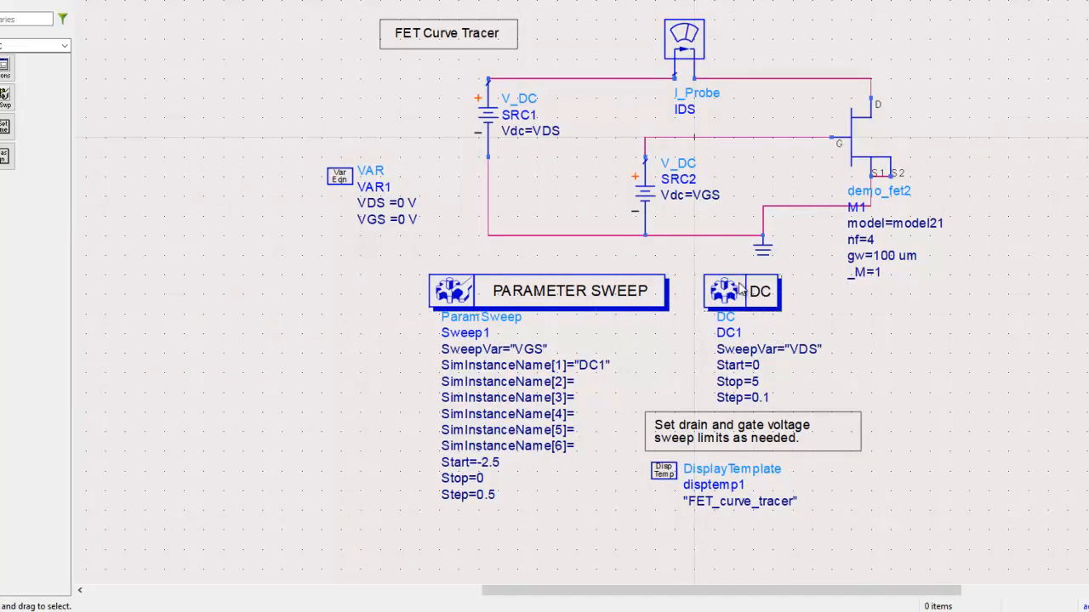
pyautogui.doubleClick(757, 304)
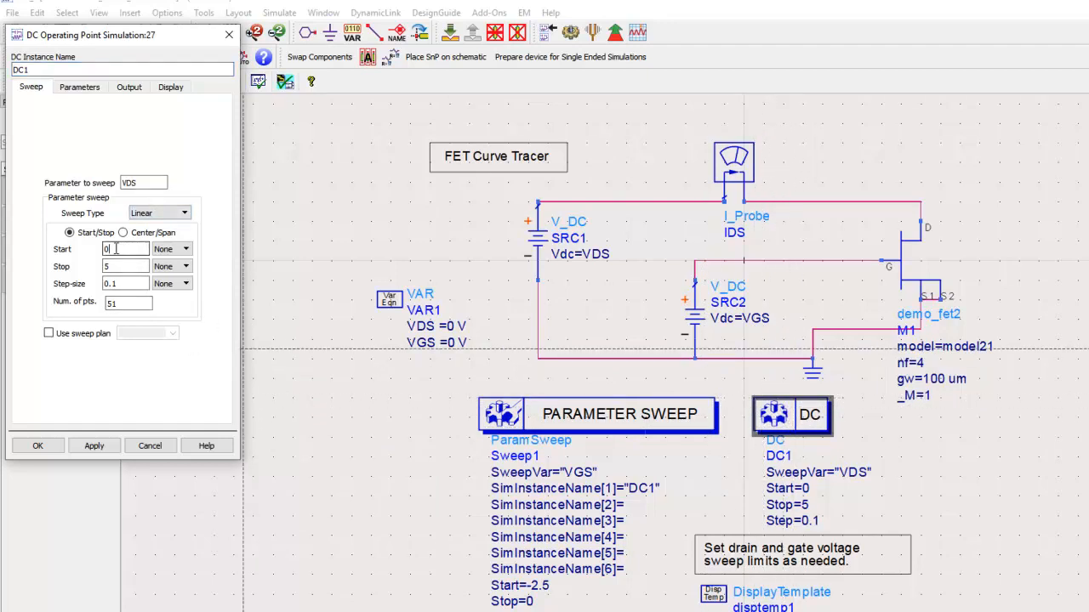
pyautogui.click(37, 446)
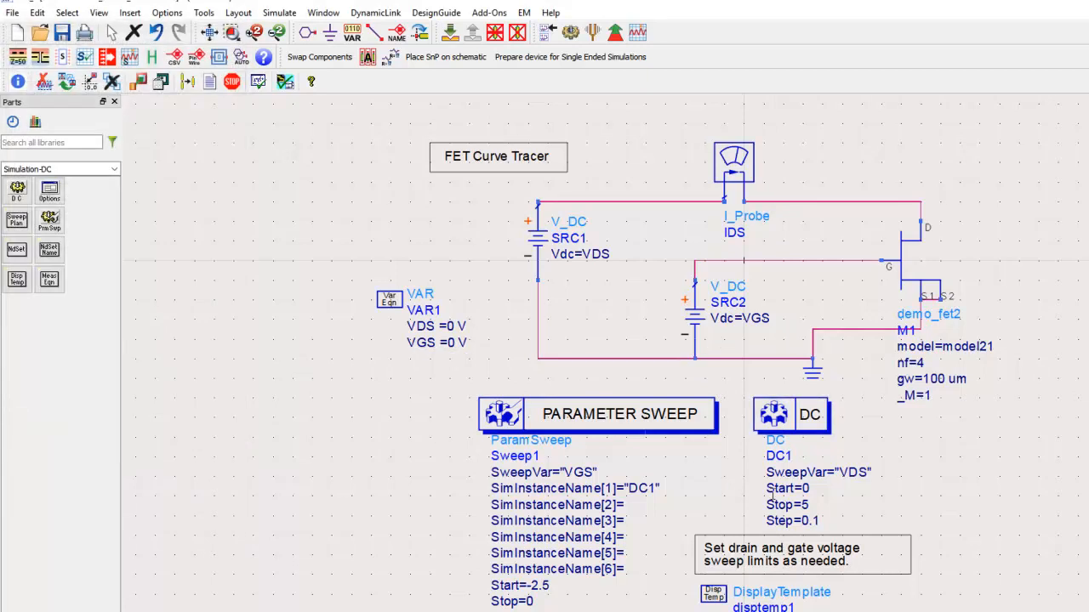
pyautogui.click(566, 422)
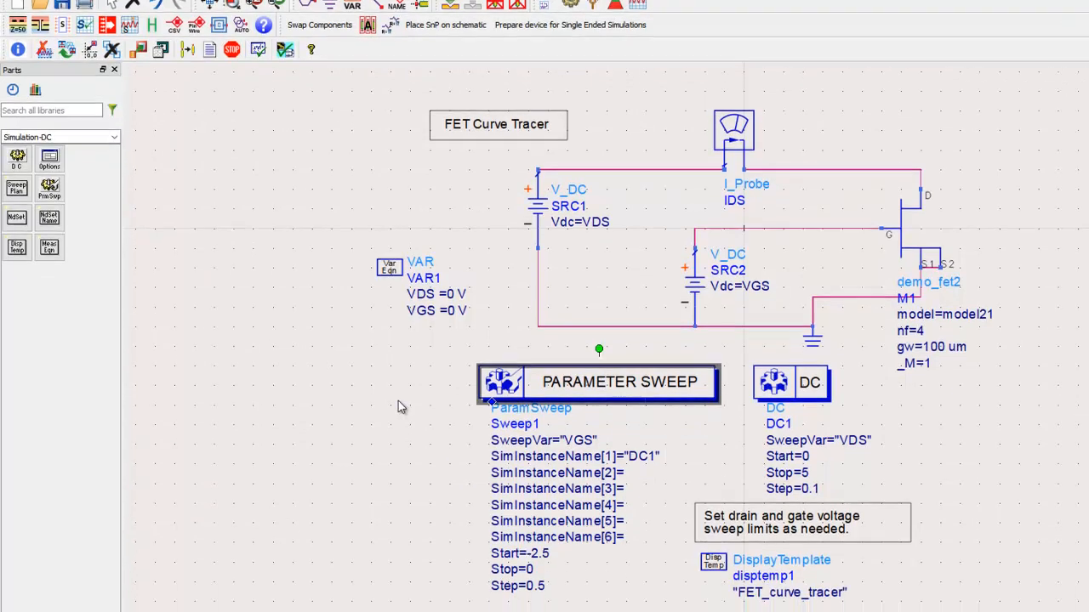
pyautogui.click(398, 432)
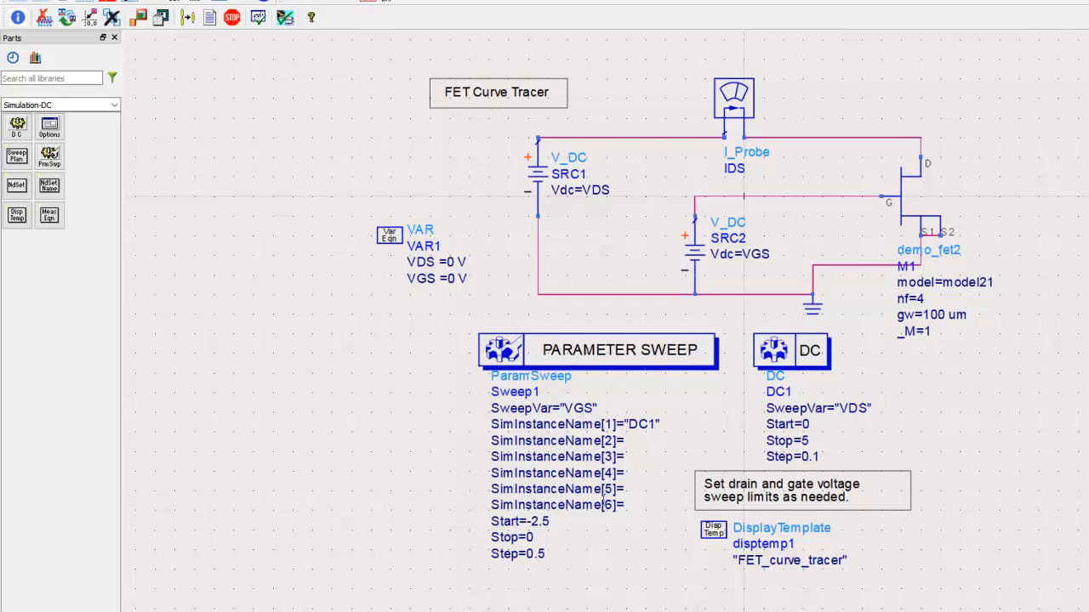
# Set the VGS parameter sweep to start at -2.4 with a step of 0.2.
pyautogui.click(548, 522)
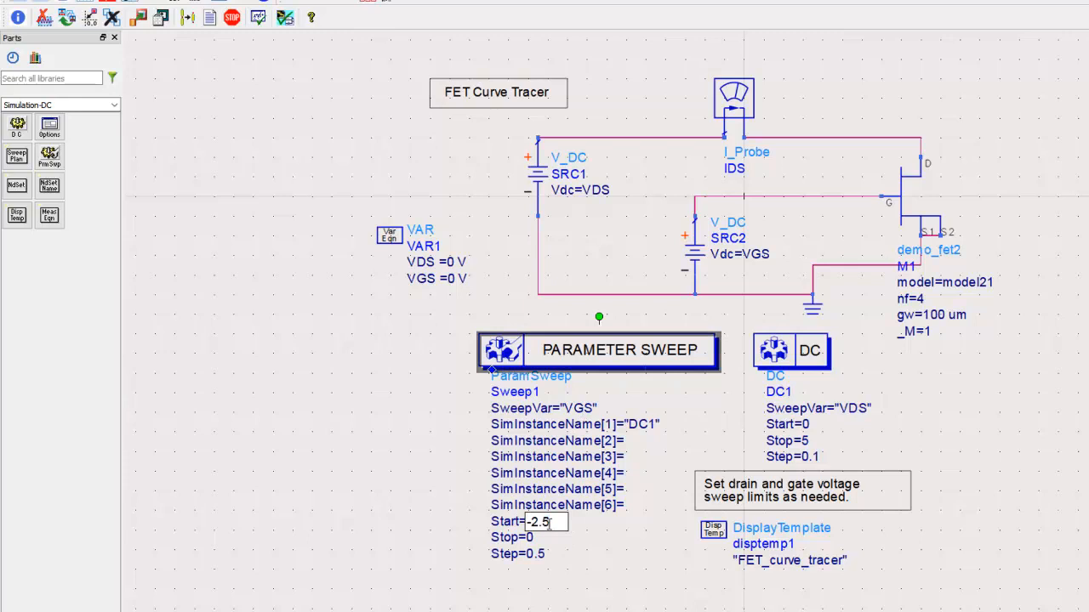
pyautogui.write('4')
pyautogui.click(568, 577)
pyautogui.click(544, 555)
pyautogui.write('0.2')
pyautogui.click(553, 593)
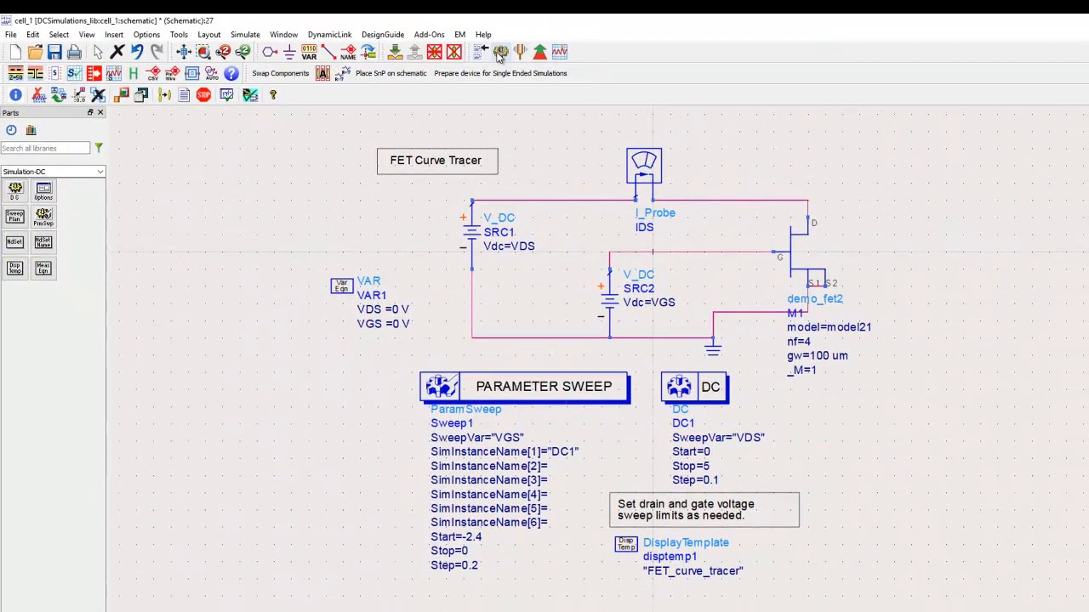
# Try to simulate the schematic without named nodes, and close the simulation status window.
pyautogui.click(500, 53)
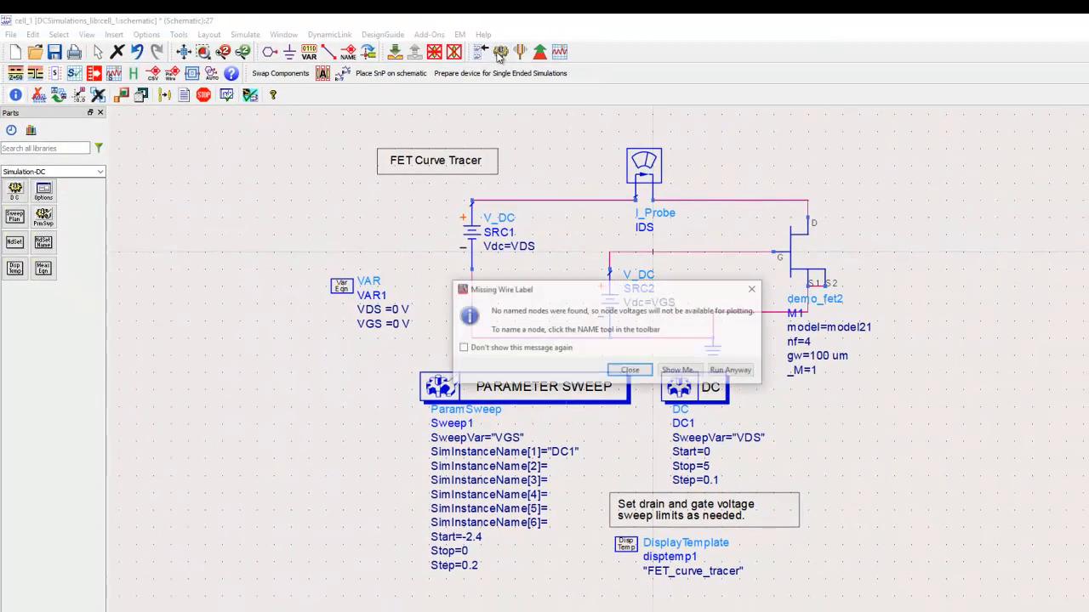
pyautogui.click(732, 371)
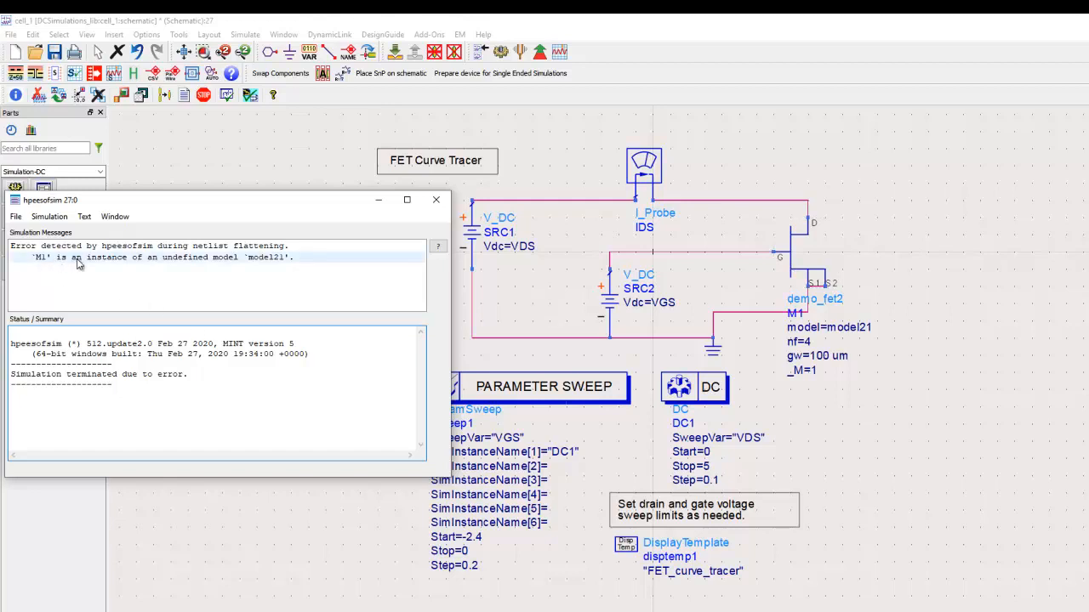
pyautogui.click(436, 199)
# Place the DemoKit_Non_Linear tech include beside the Parameter Sweep block, choosing the DemoKit_Non_Linear 0.001 micron layout technology.
pyautogui.click(100, 171)
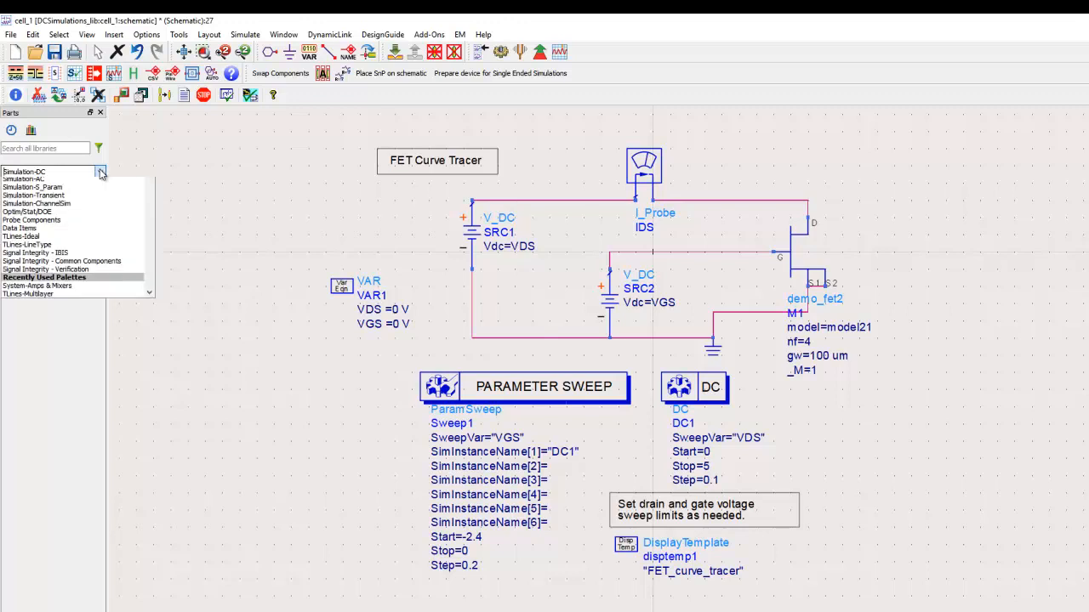
pyautogui.click(75, 207)
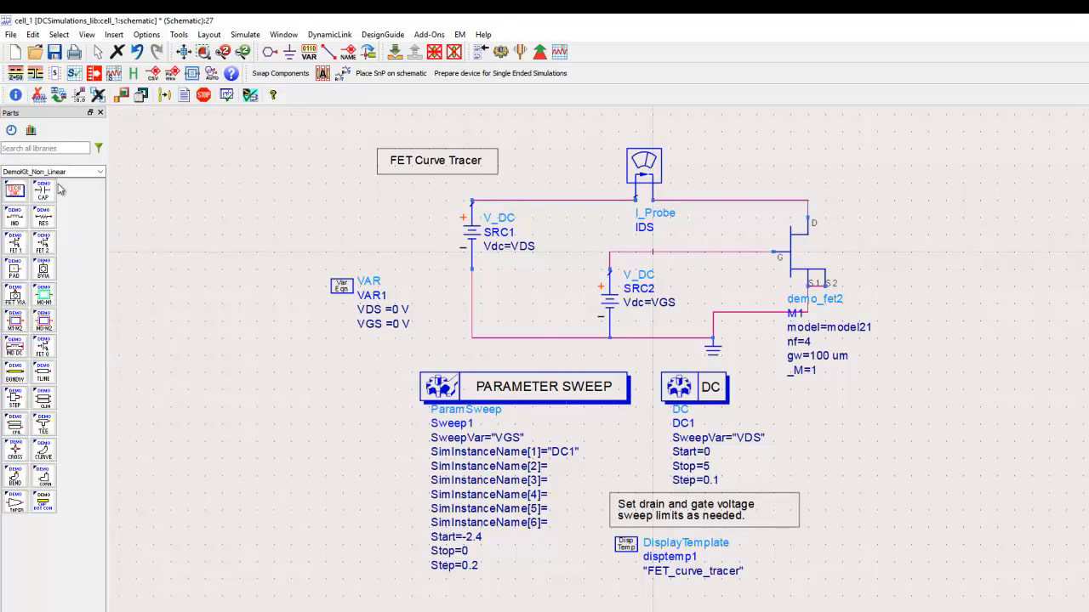
pyautogui.click(15, 190)
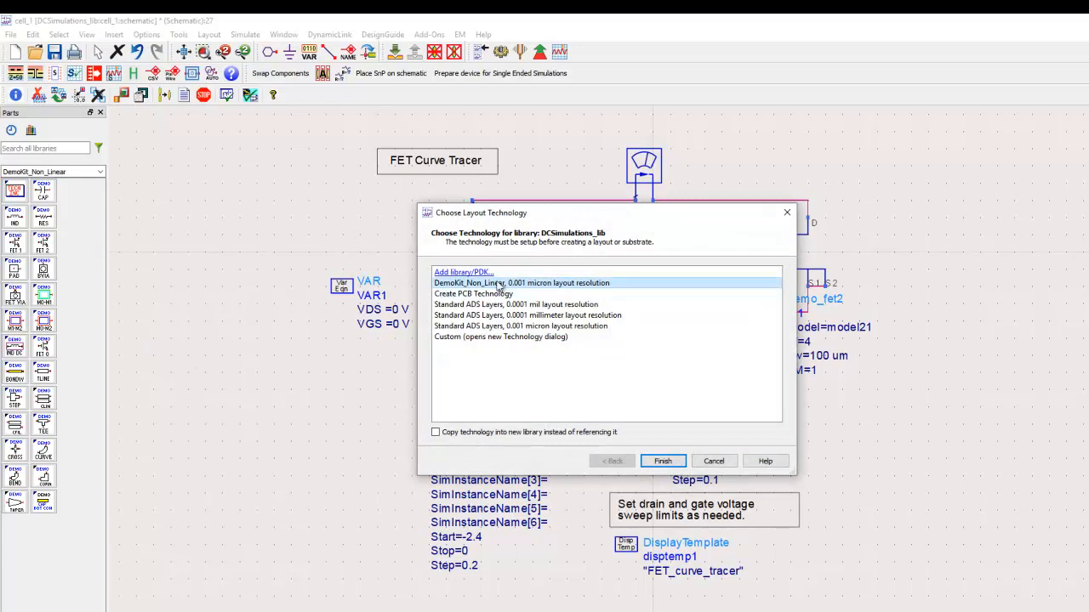
pyautogui.click(663, 461)
pyautogui.click(164, 375)
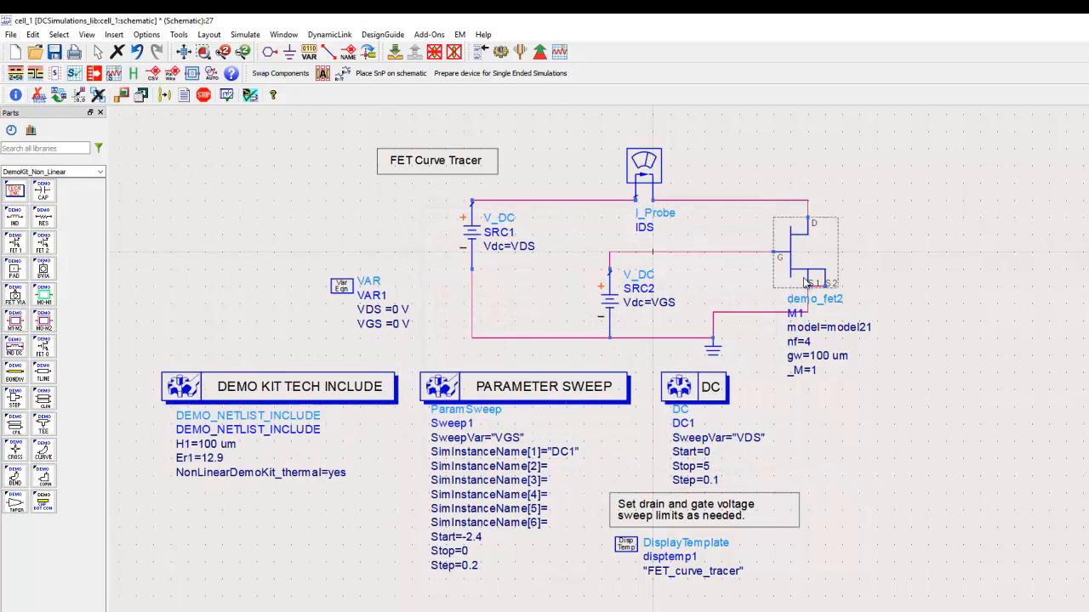
# Run the simulation of the completed schematic without naming any nodes.
pyautogui.click(501, 52)
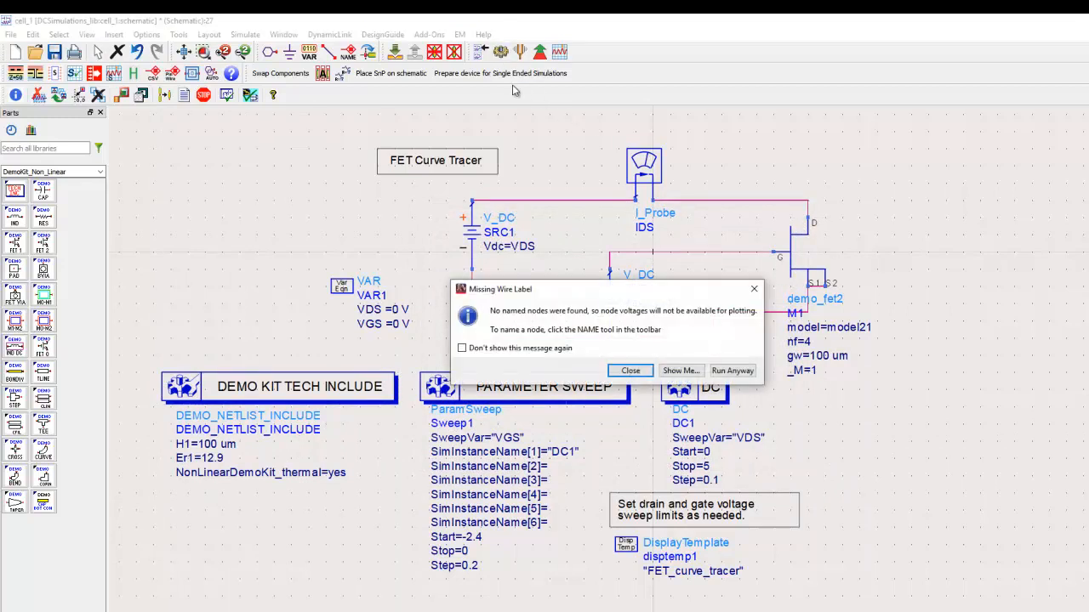
pyautogui.click(728, 370)
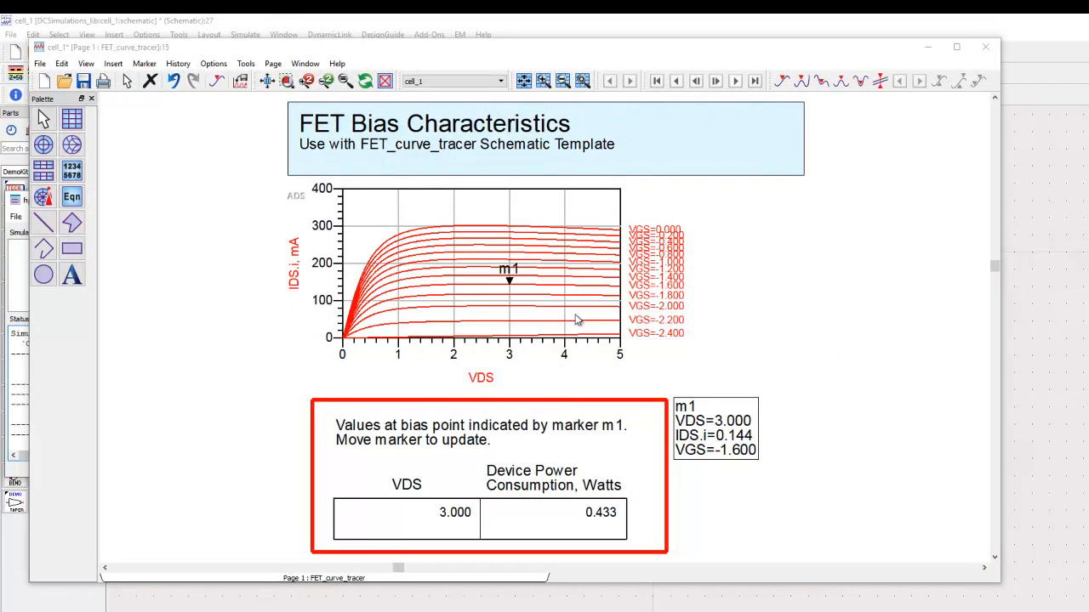
# Delete the FET Bias Characteristics title banner and enlarge the IDS versus VDS plot into the freed space.
pyautogui.moveTo(297, 126); pyautogui.dragTo(831, 228)
pyautogui.press('Delete')
pyautogui.click(351, 226)
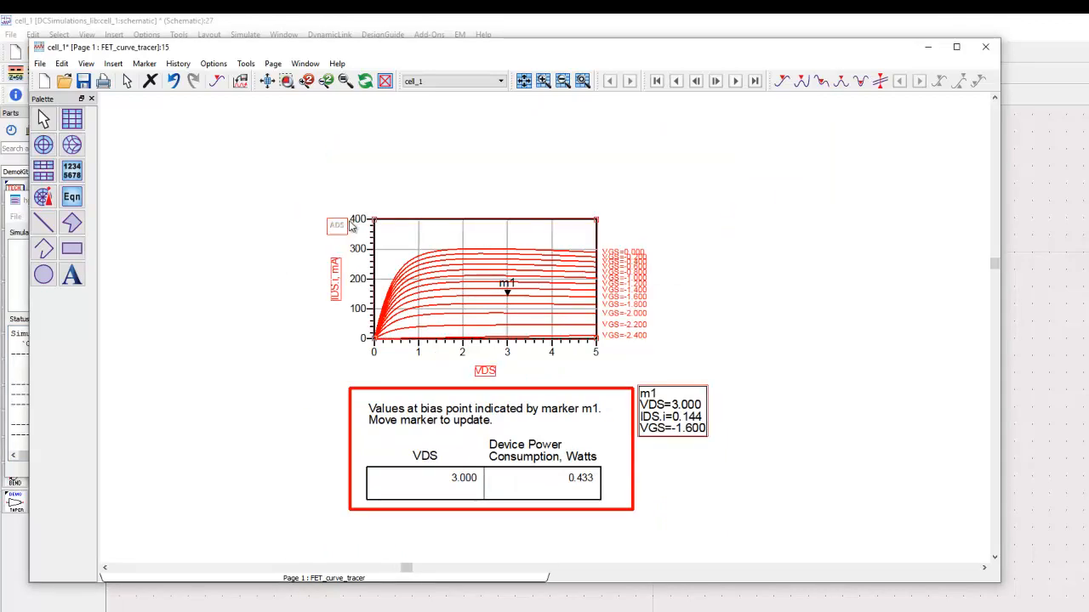
pyautogui.moveTo(377, 223); pyautogui.dragTo(254, 132)
# Move the bias point table and the m1 readout together so they sit centred beneath the enlarged plot.
pyautogui.moveTo(313, 368); pyautogui.dragTo(842, 548)
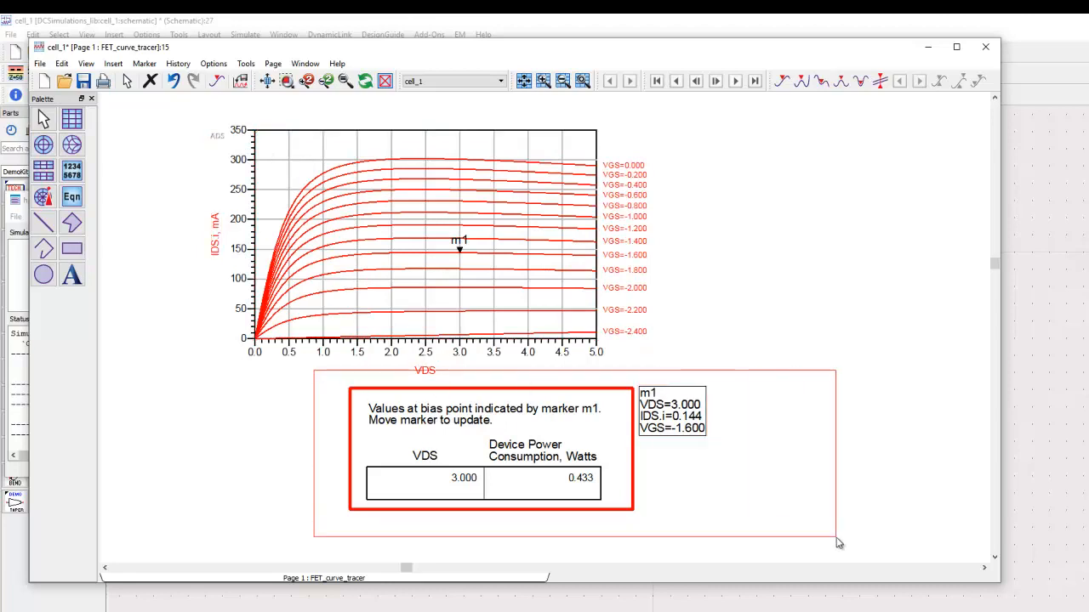
pyautogui.moveTo(600, 421); pyautogui.dragTo(522, 423)
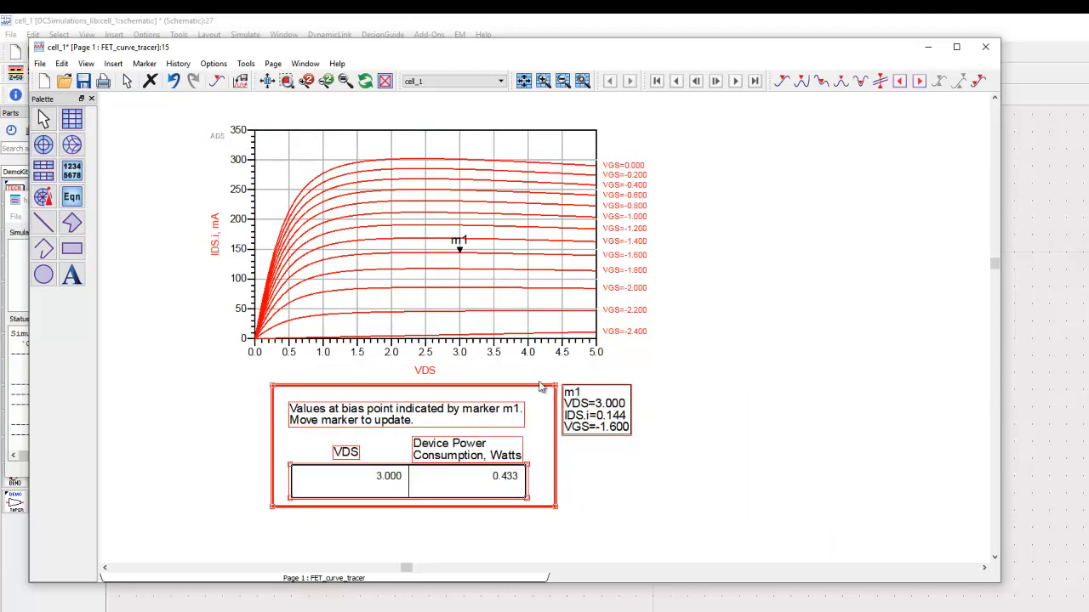
pyautogui.click(543, 377)
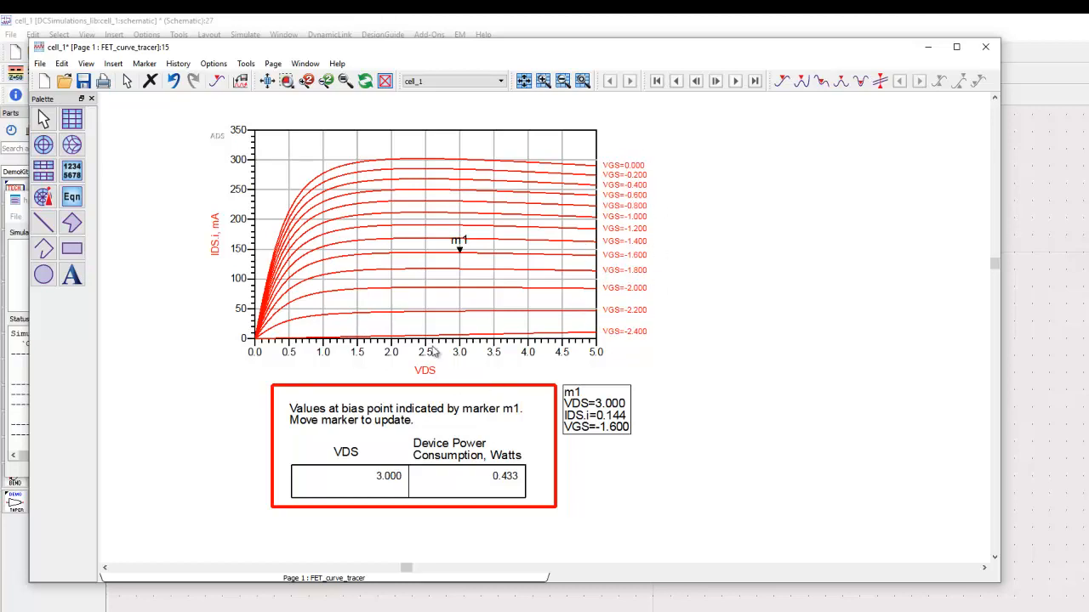
# Move marker m1 to VDS=3 on the VGS=-0.8 curve, and on to VDS=5 on the VGS=-2.4 curve.
pyautogui.moveTo(460, 250)
pyautogui.mouseDown()
pyautogui.moveTo(434, 224)
pyautogui.moveTo(459, 199)
pyautogui.mouseUp()
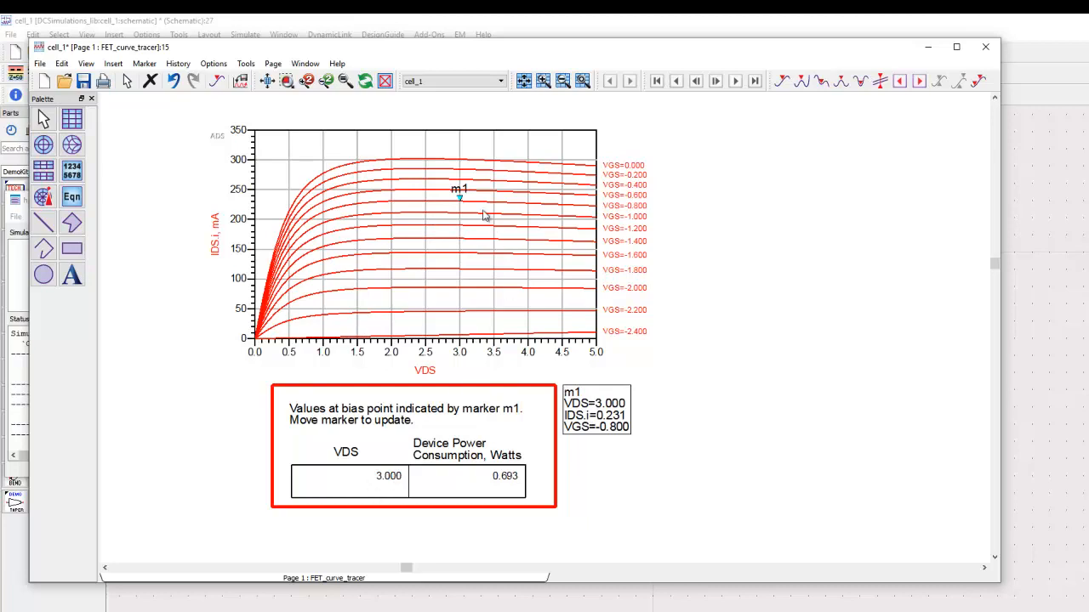
pyautogui.moveTo(459, 199); pyautogui.dragTo(596, 349)
# Add a second marker at about VDS=1 on the VGS=0 curve and shift its readout slightly.
pyautogui.click(217, 81)
pyautogui.click(322, 173)
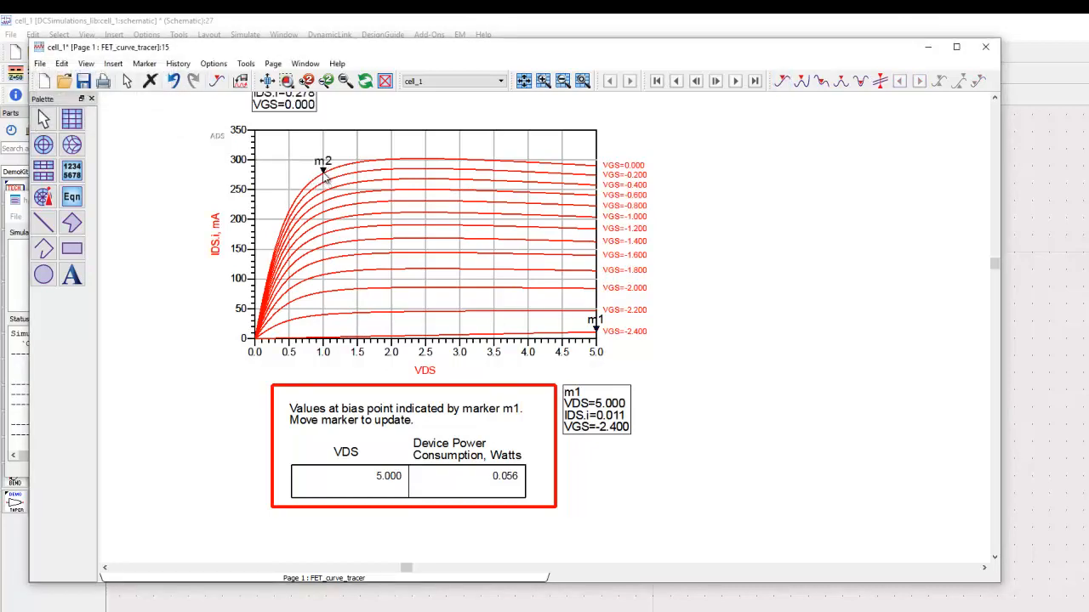
pyautogui.moveTo(292, 107); pyautogui.dragTo(303, 111)
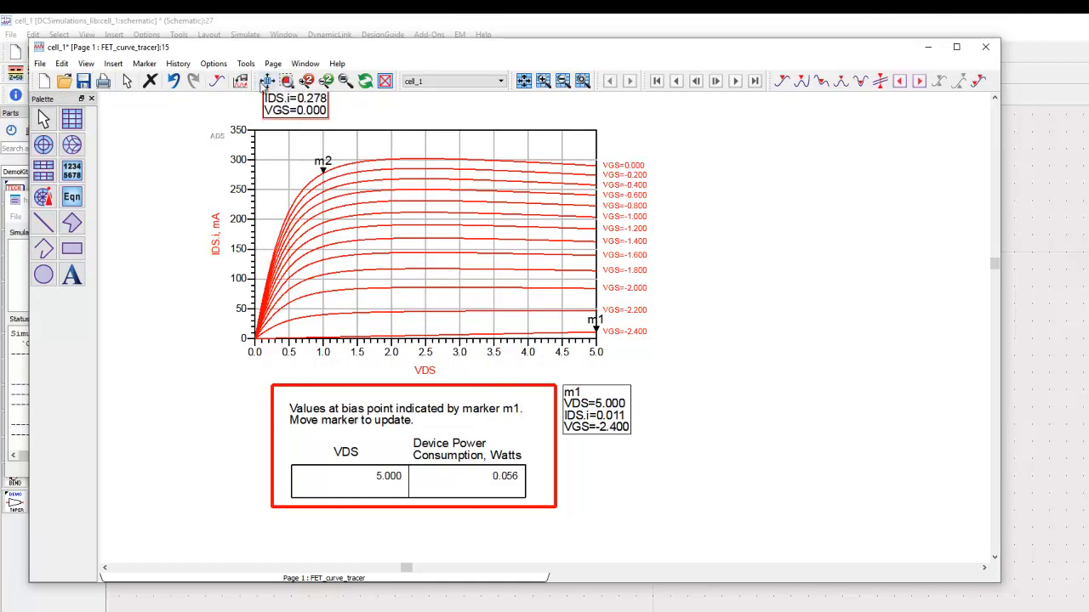
# Insert the DC LoadLine template from the User library and place its load line equations beside the IDS versus VDS plot.
pyautogui.click(266, 81)
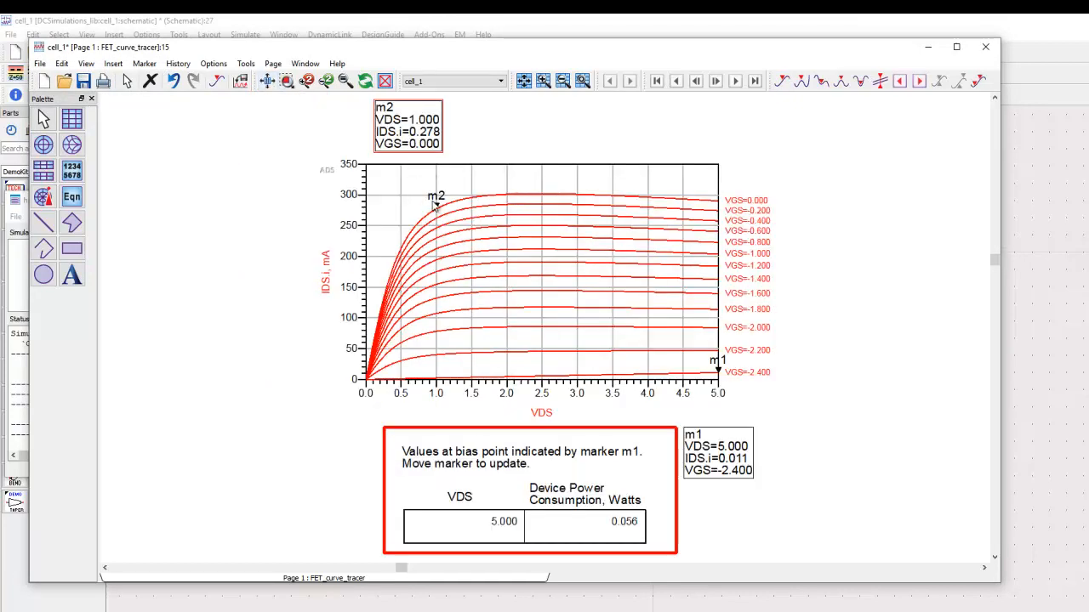
pyautogui.click(312, 231)
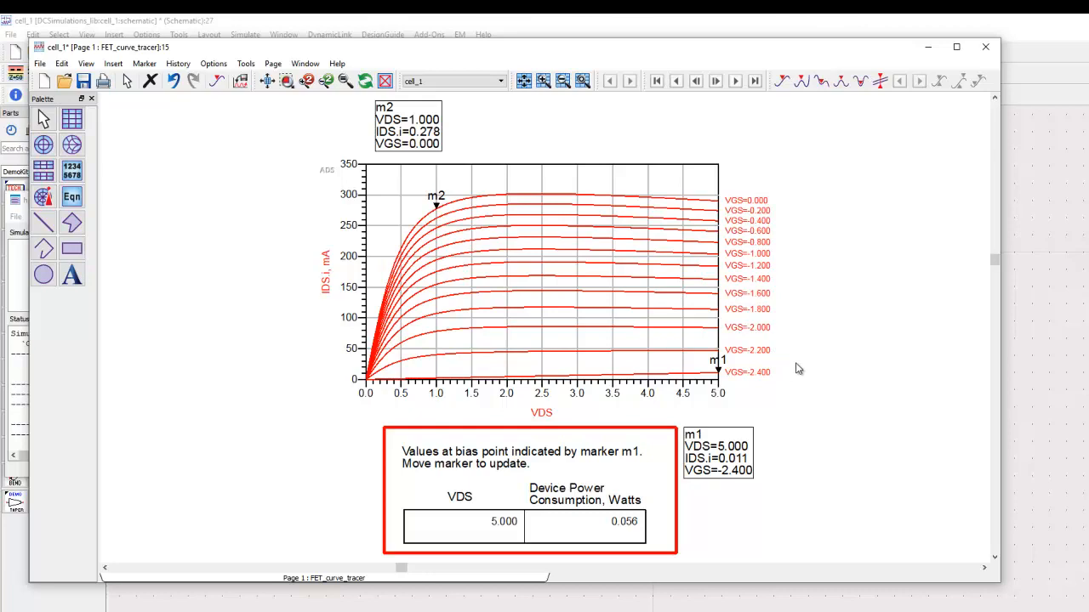
pyautogui.scroll(-1, 810, 381)
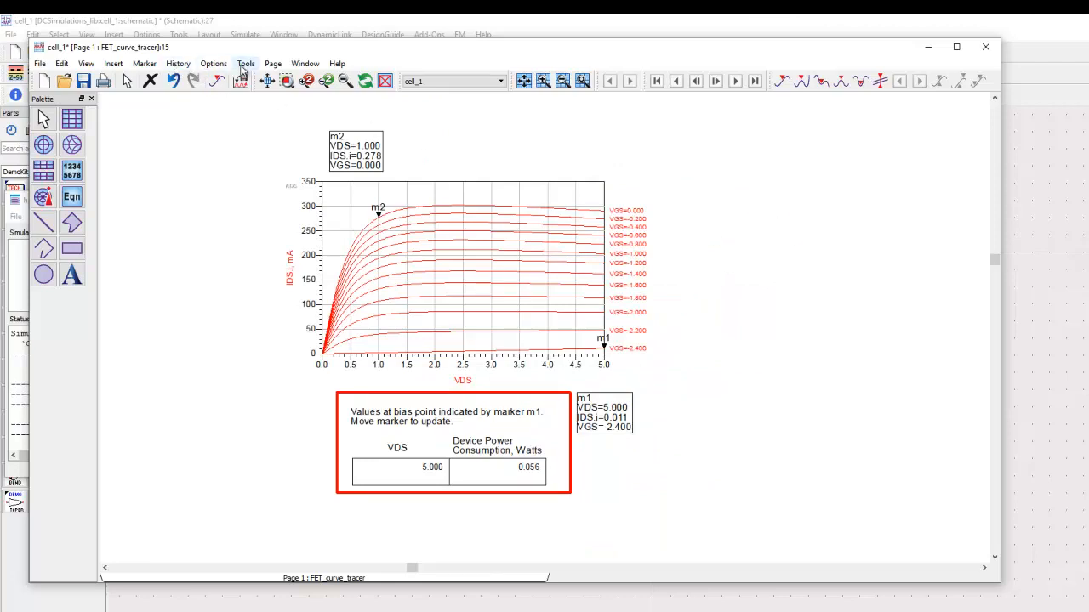
pyautogui.click(114, 65)
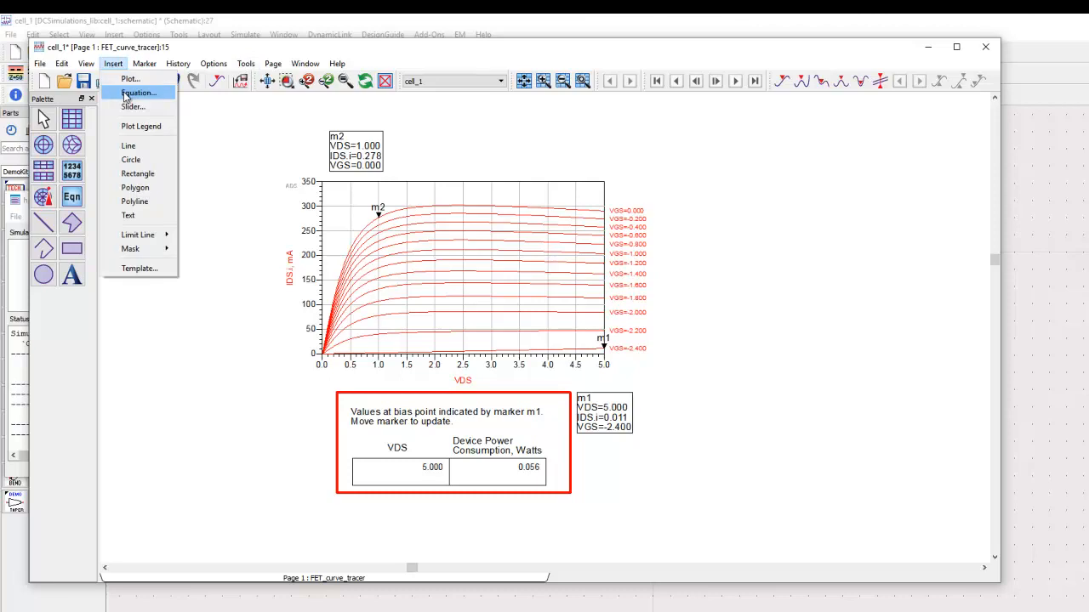
pyautogui.click(148, 269)
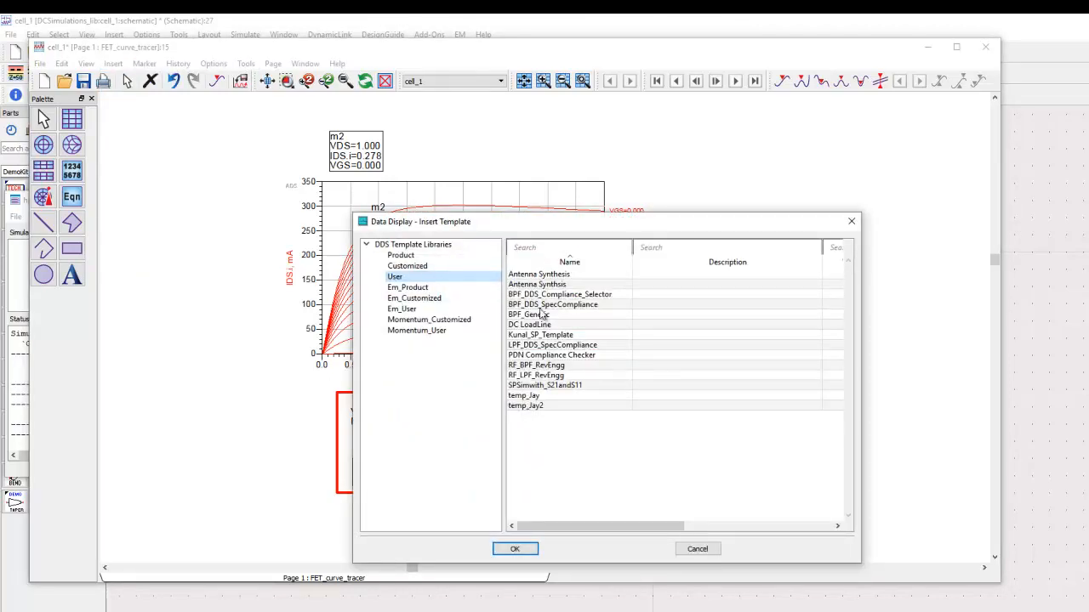
pyautogui.click(540, 326)
pyautogui.click(514, 548)
pyautogui.moveTo(846, 419); pyautogui.dragTo(519, 221)
pyautogui.moveTo(554, 299); pyautogui.dragTo(722, 248)
pyautogui.click(662, 362)
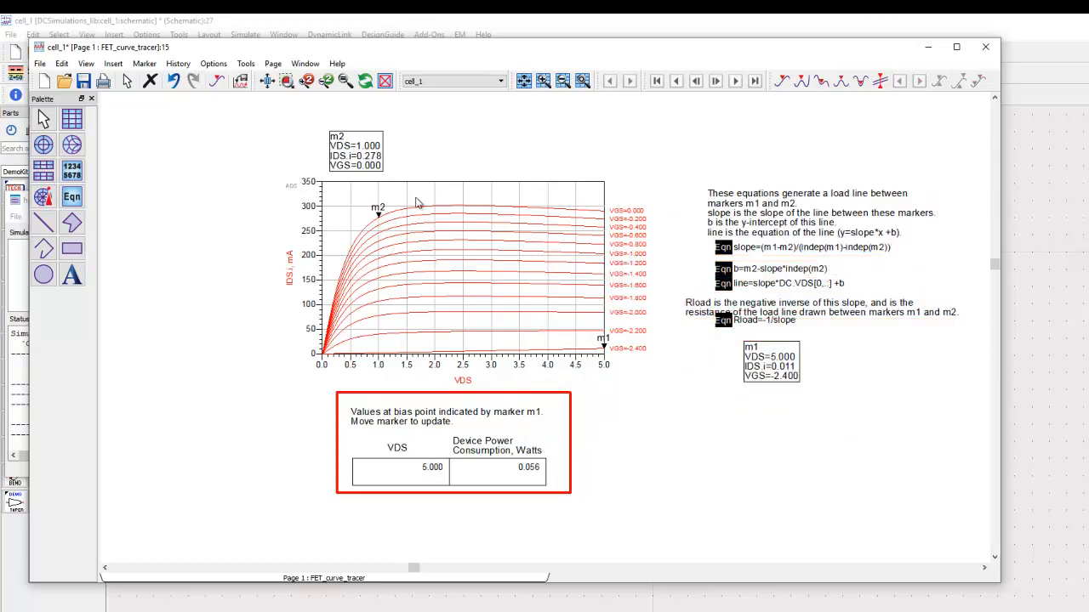
# Move the m1 readout back next to the plot and shift the Rload equation down clear of its description text.
pyautogui.scroll(2, 808, 267)
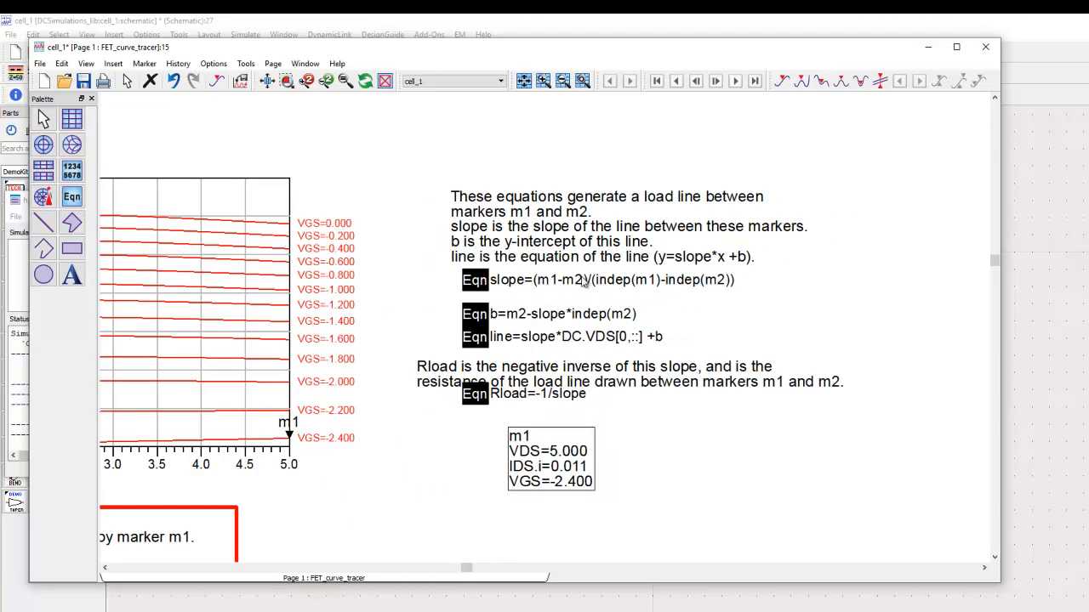
pyautogui.scroll(-2, 459, 342)
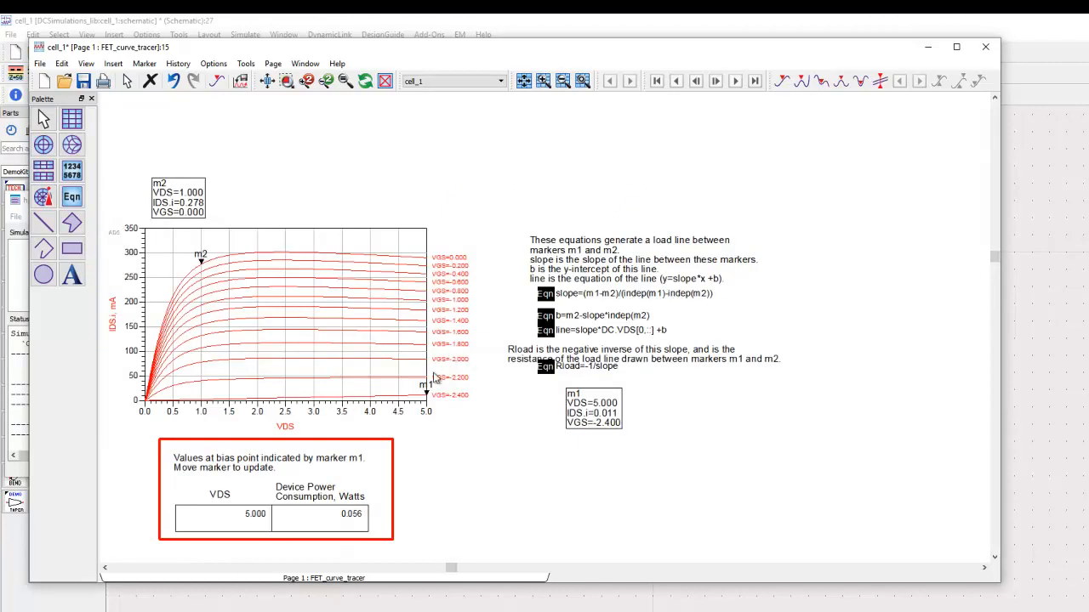
pyautogui.moveTo(593, 421)
pyautogui.mouseDown()
pyautogui.moveTo(484, 419)
pyautogui.moveTo(498, 420)
pyautogui.mouseUp()
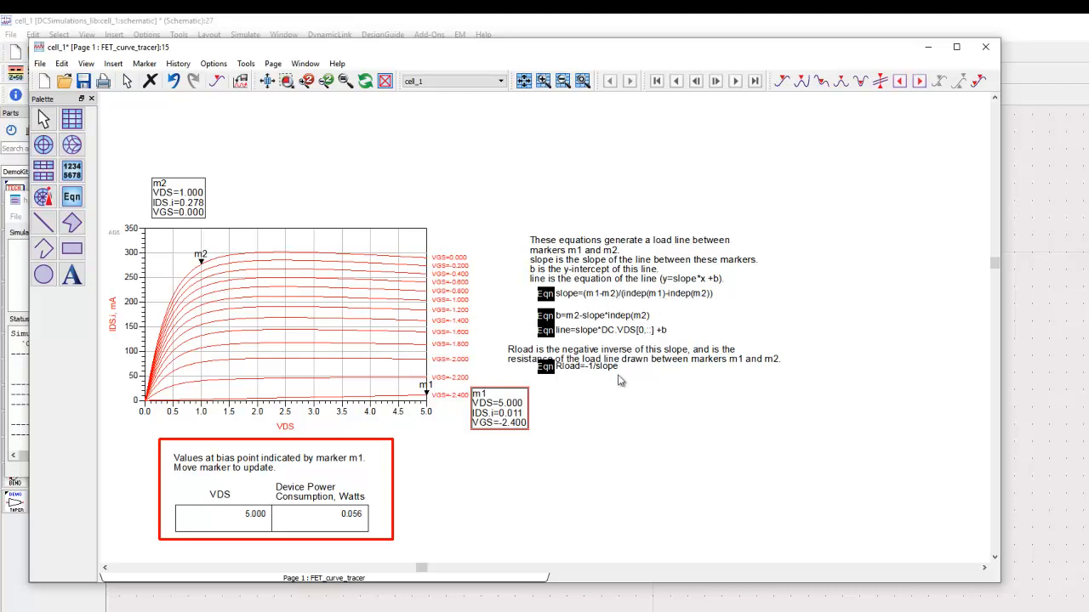
pyautogui.moveTo(547, 373); pyautogui.dragTo(549, 384)
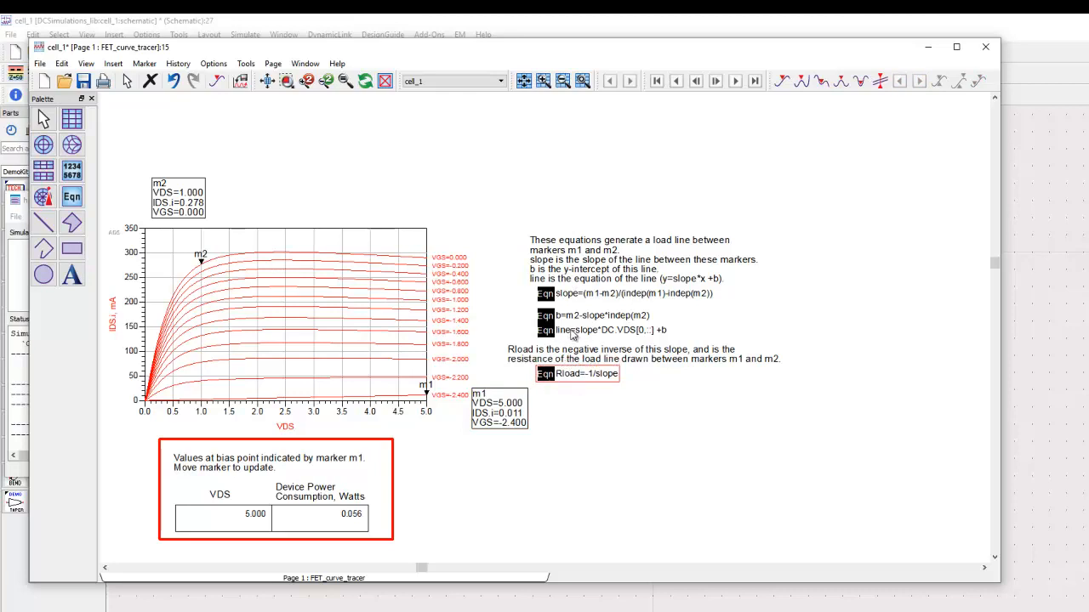
# Add the line equation as a second trace on the IDS versus VDS plot.
pyautogui.doubleClick(347, 240)
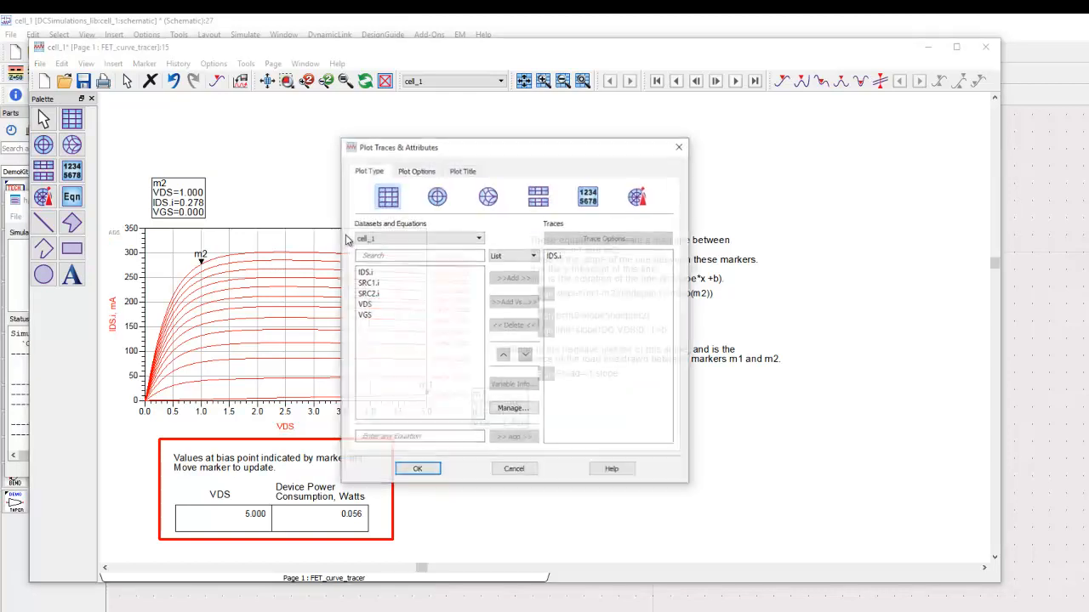
pyautogui.click(393, 239)
pyautogui.click(394, 253)
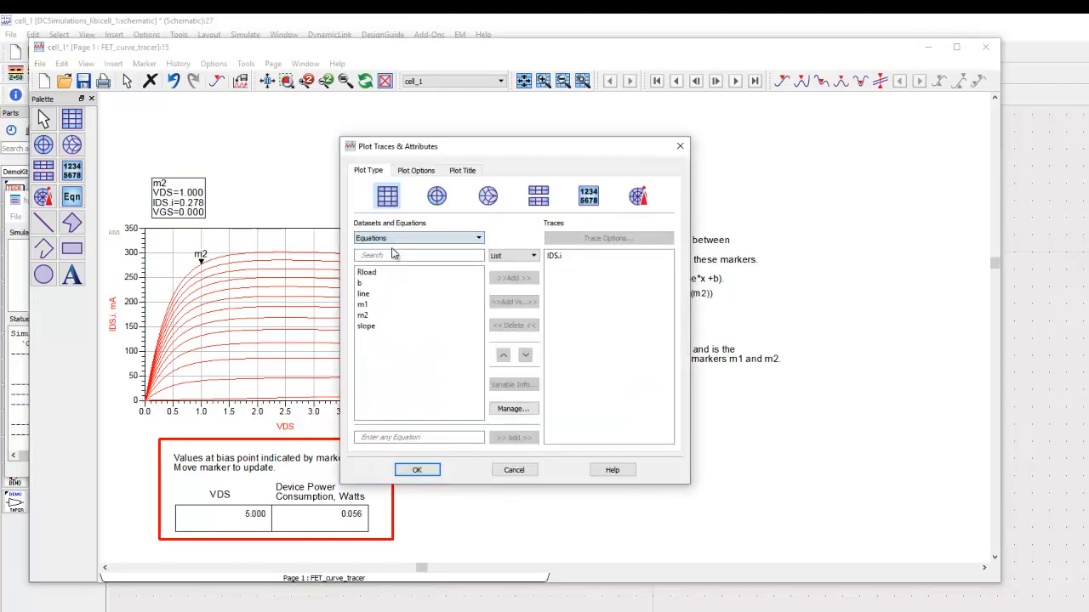
pyautogui.click(378, 294)
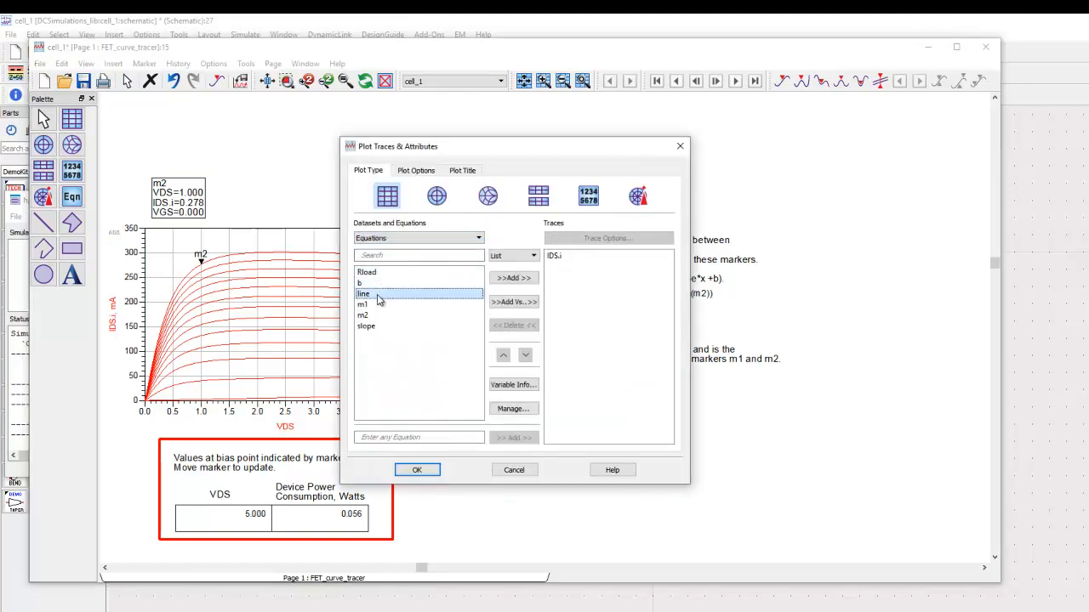
pyautogui.click(521, 279)
pyautogui.click(428, 471)
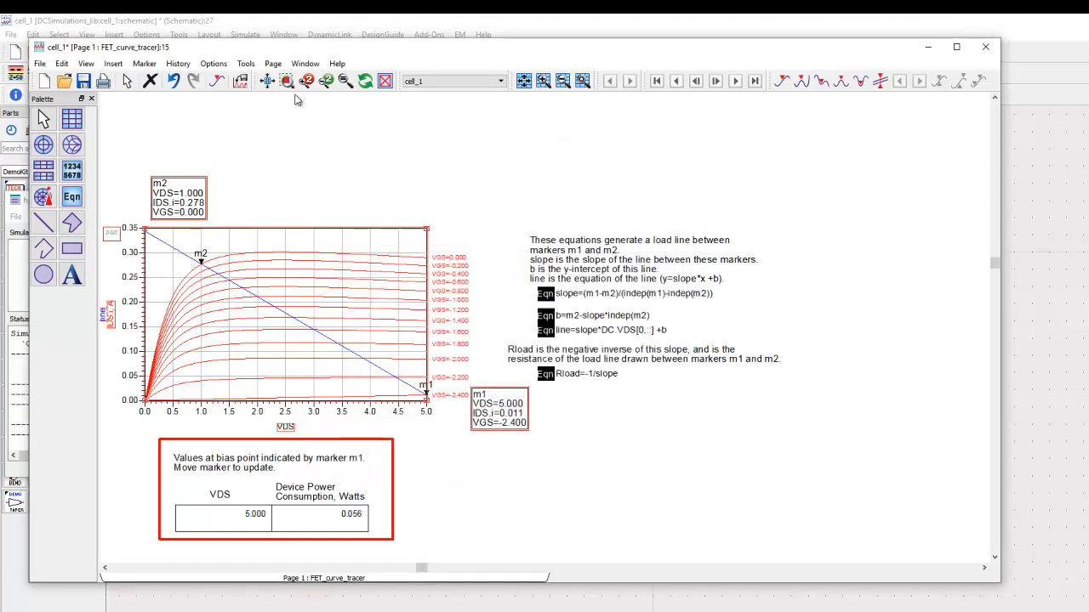
# Place a list display beneath the load line equations and fill it with the Rload equation.
pyautogui.click(266, 82)
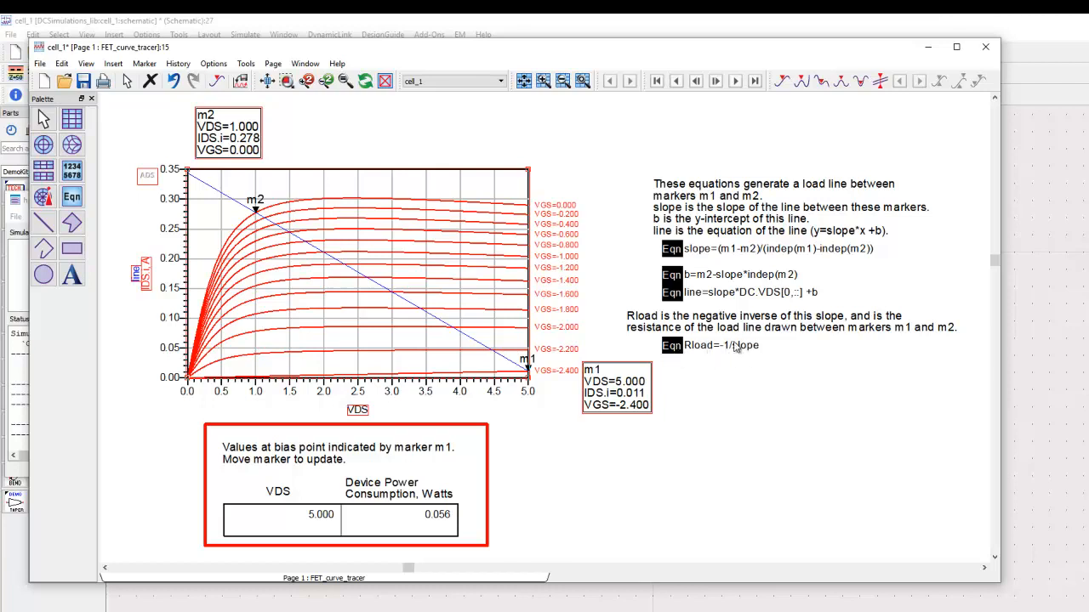
pyautogui.click(71, 170)
pyautogui.click(856, 498)
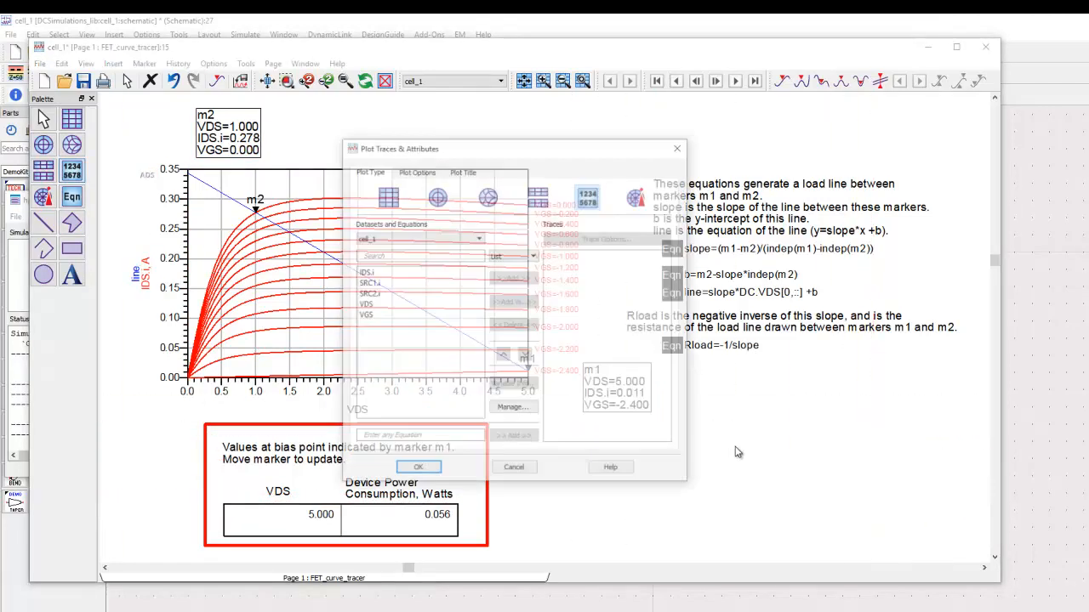
pyautogui.click(417, 241)
pyautogui.click(384, 245)
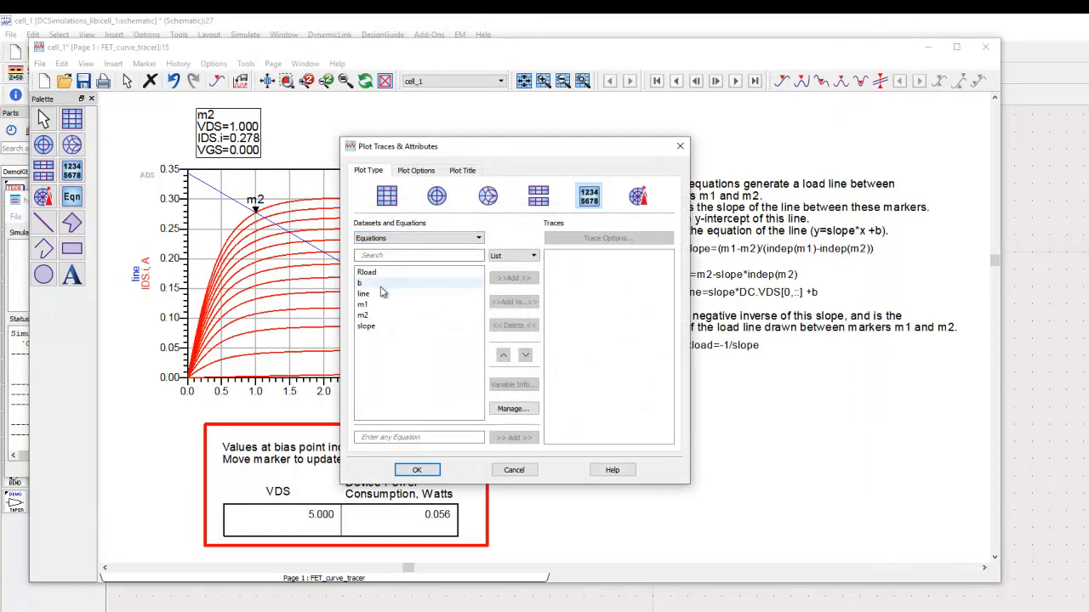
pyautogui.doubleClick(386, 273)
pyautogui.click(417, 470)
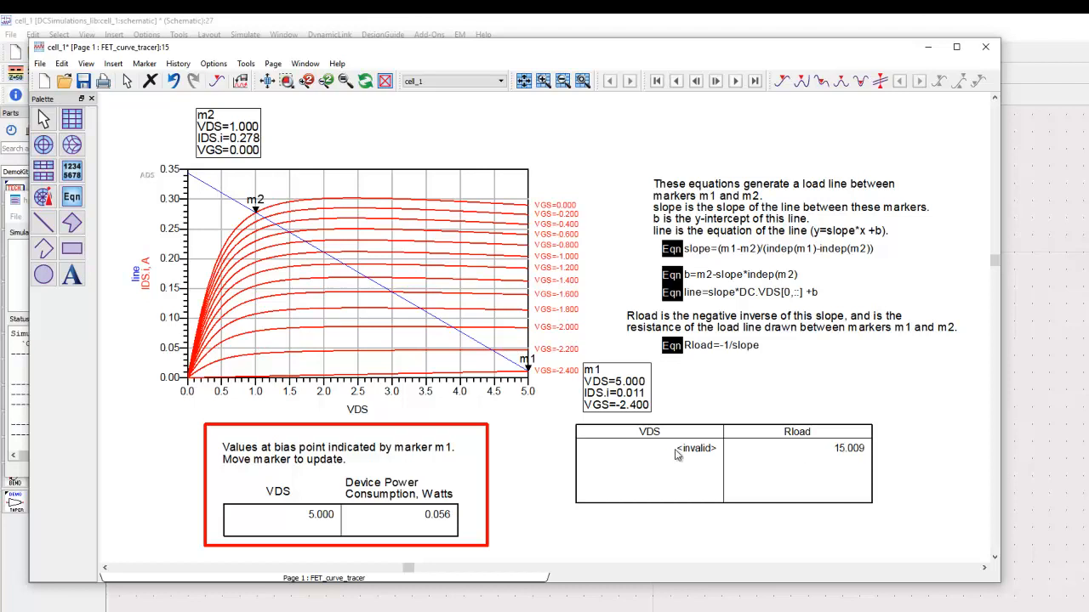
pyautogui.moveTo(330, 296)
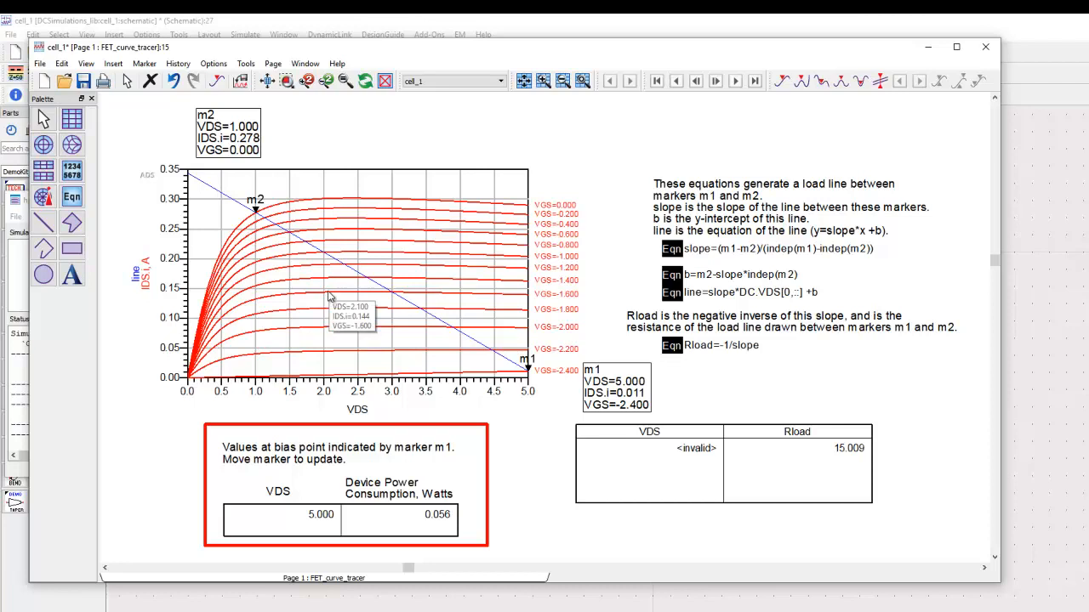
pyautogui.moveTo(356, 318)
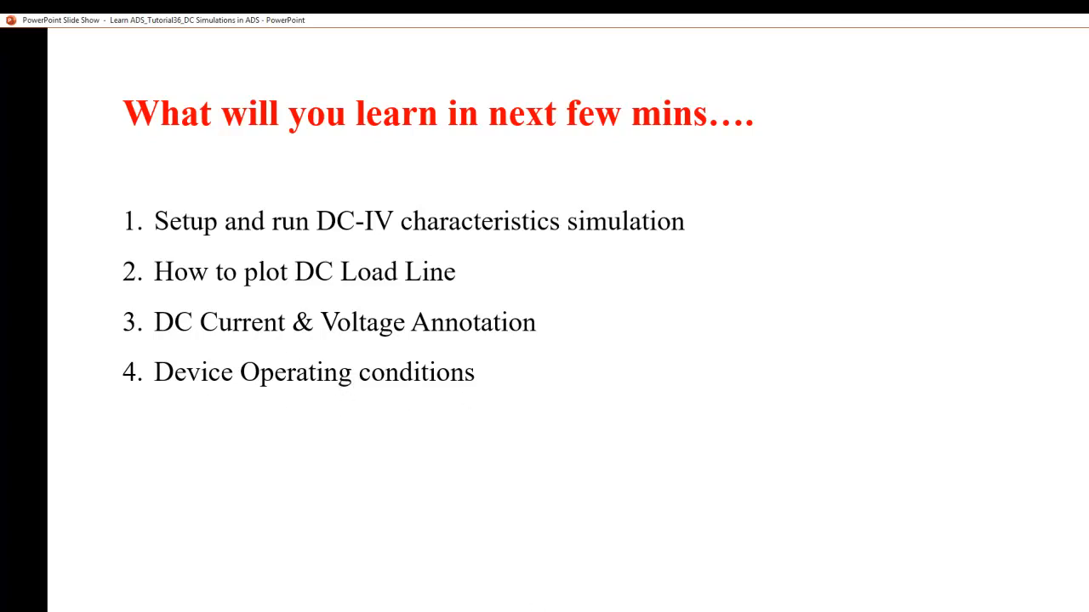
# Switch from the slides back to the ADS schematic and annotate the DC voltages on its nodes.
pyautogui.hotkey('alt', 'Tab')
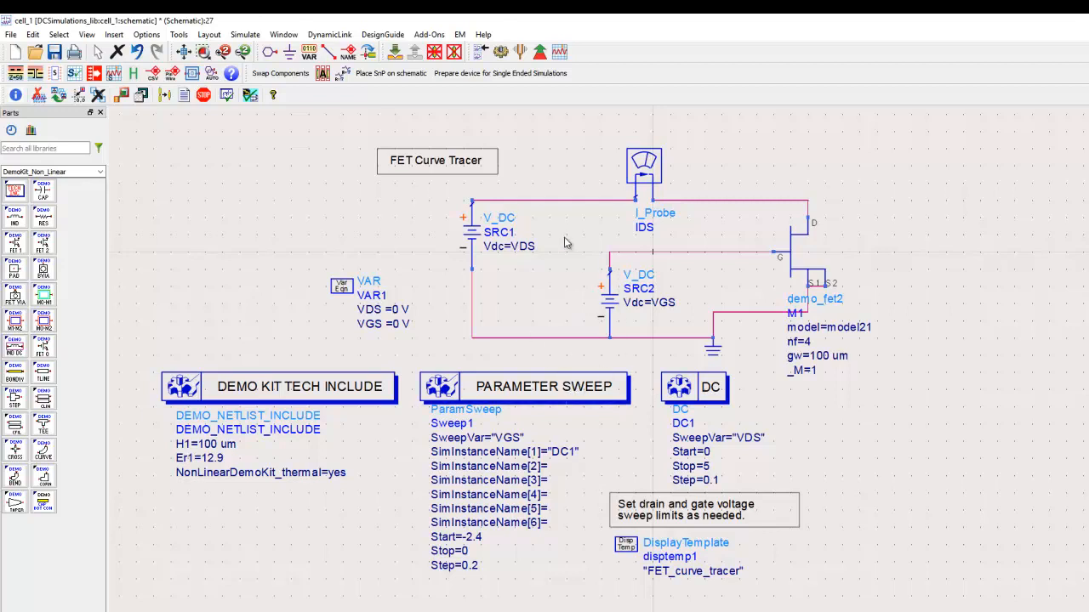
pyautogui.click(246, 35)
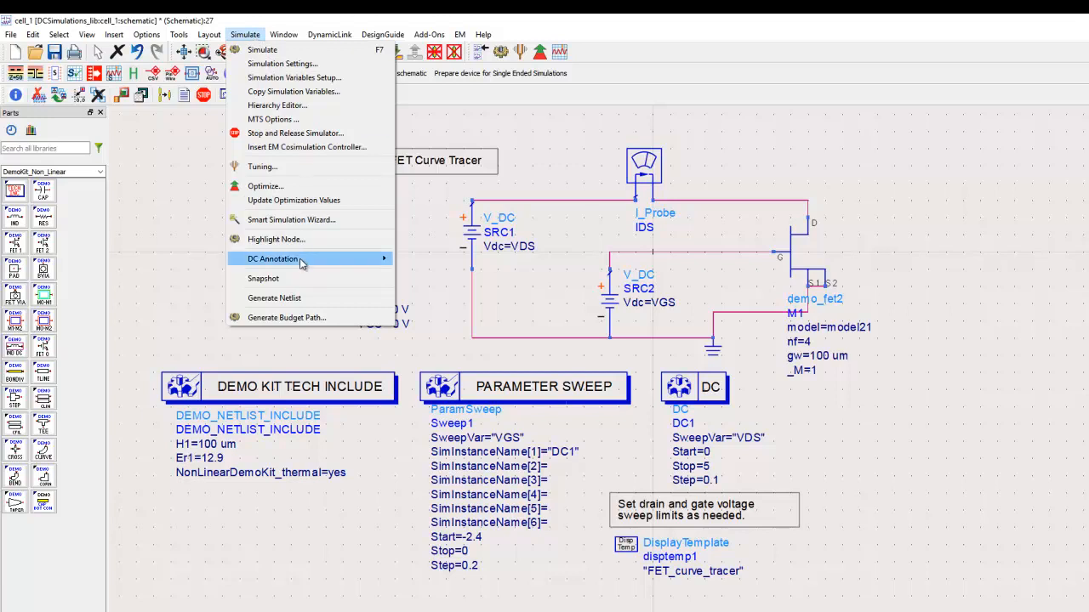
pyautogui.moveTo(304, 261)
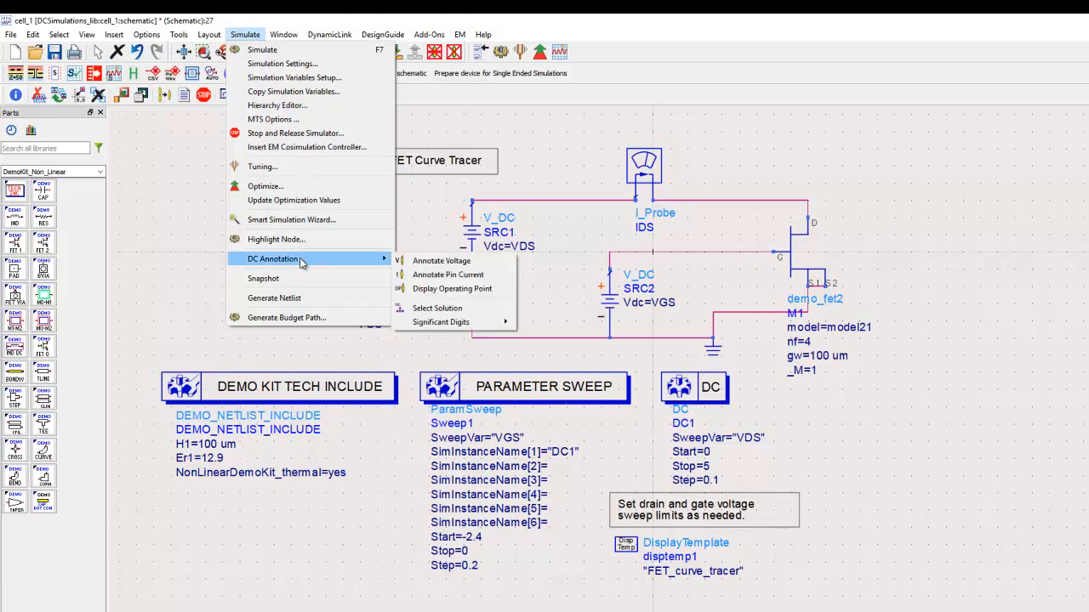
pyautogui.click(441, 261)
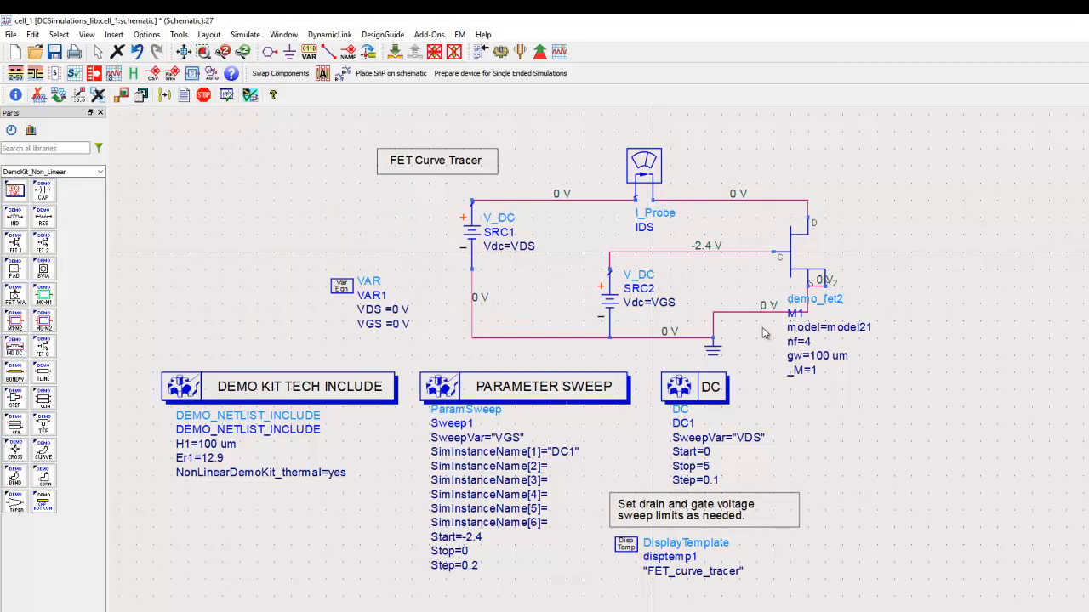
# Show the DC Annotation toolbar with the displaced toolbar directly beside it, and annotate the pin currents on the schematic.
pyautogui.rightClick(363, 98)
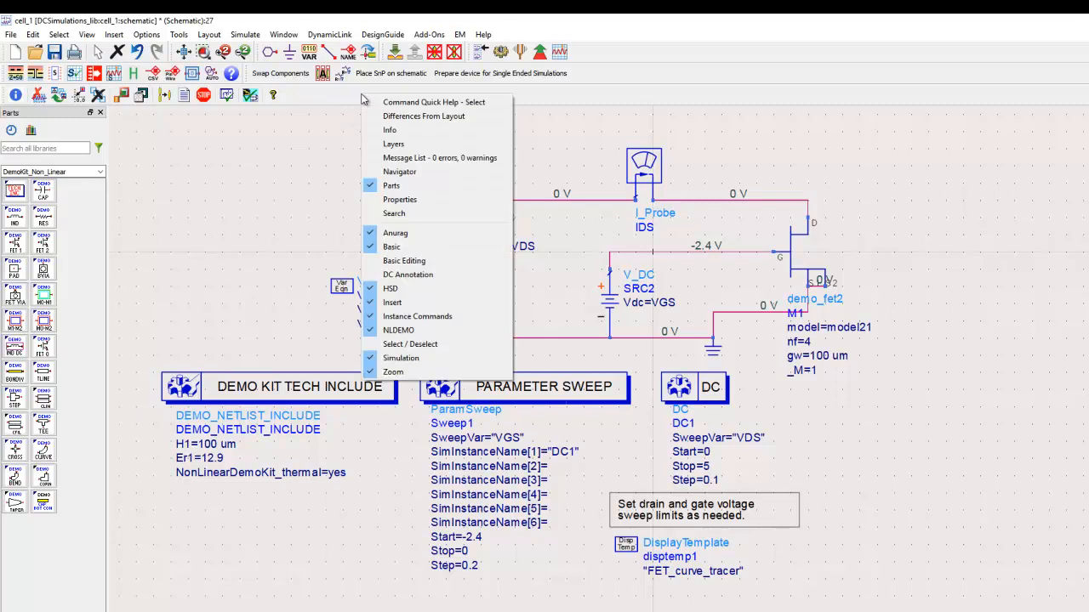
pyautogui.click(414, 277)
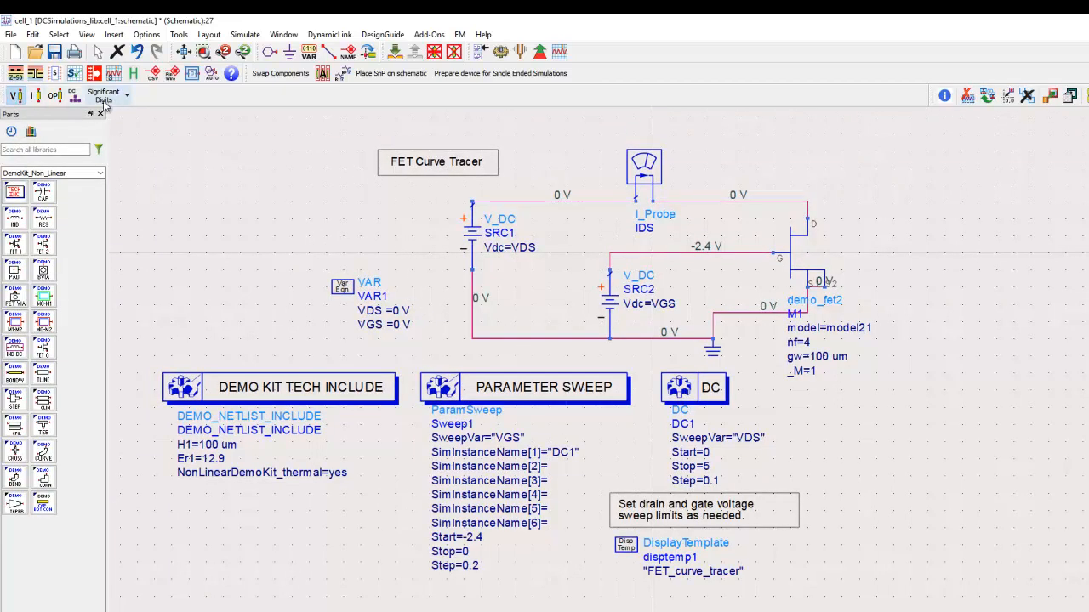
pyautogui.moveTo(933, 95)
pyautogui.mouseDown()
pyautogui.moveTo(217, 79)
pyautogui.moveTo(178, 98)
pyautogui.mouseUp()
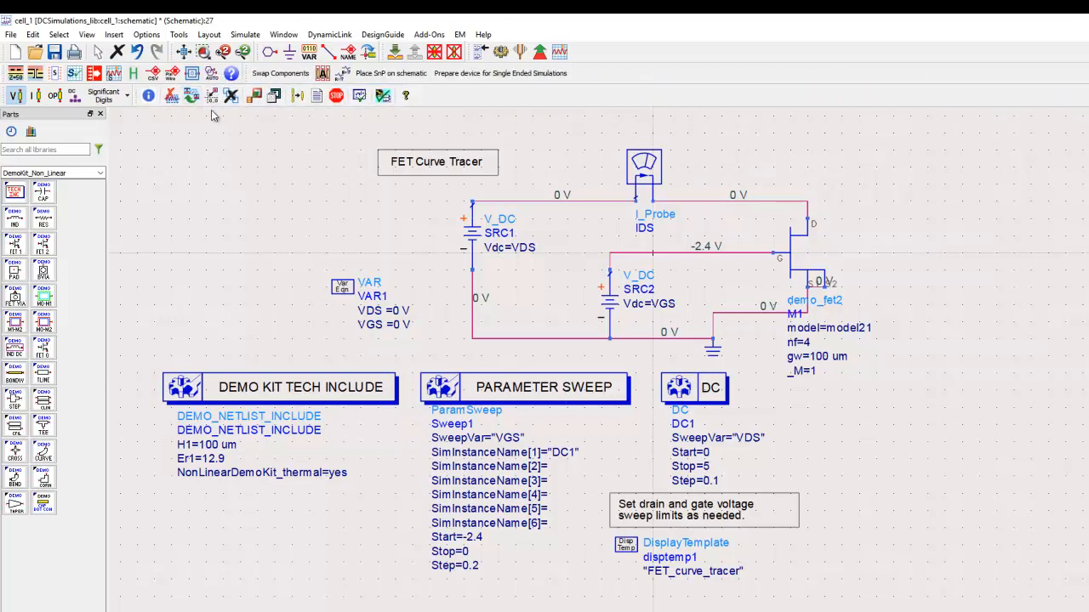
pyautogui.click(36, 96)
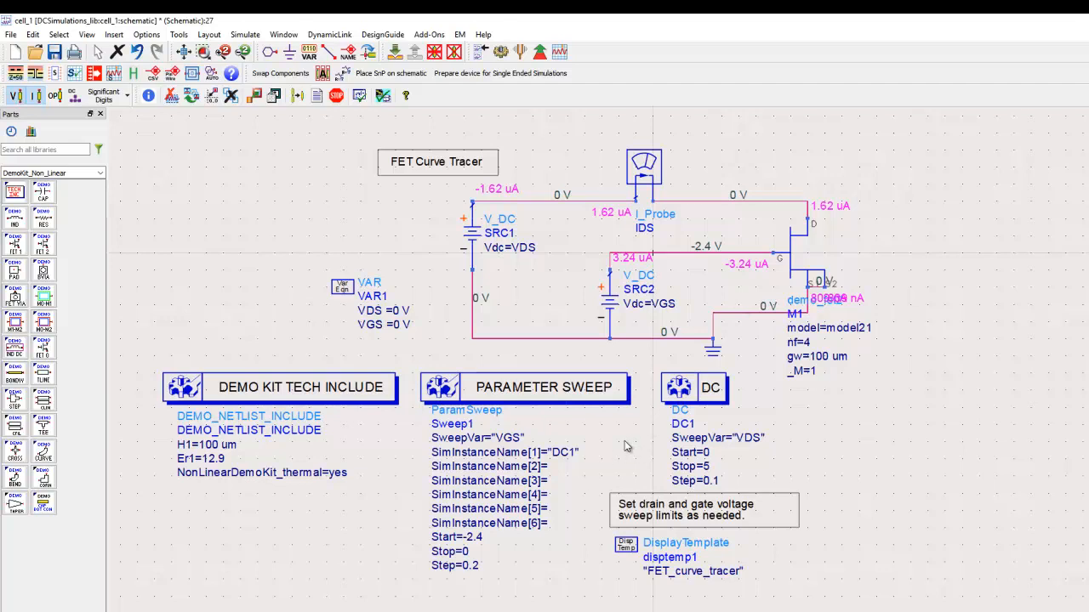
# Set the DC annotation options to save Detailed device operating points and All DC solutions at each sweep point.
pyautogui.click(242, 36)
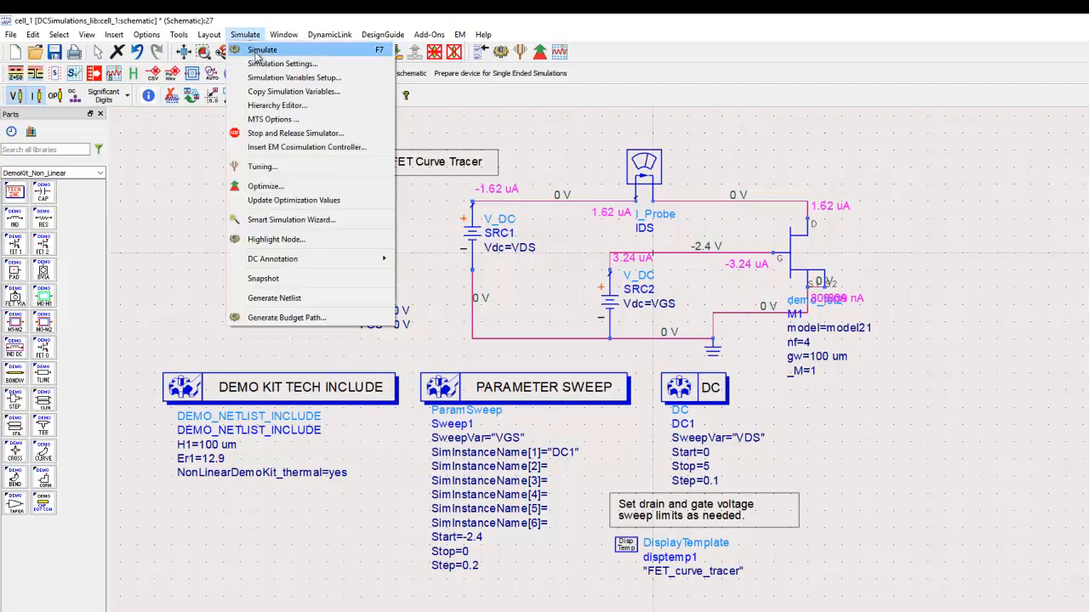
pyautogui.click(261, 64)
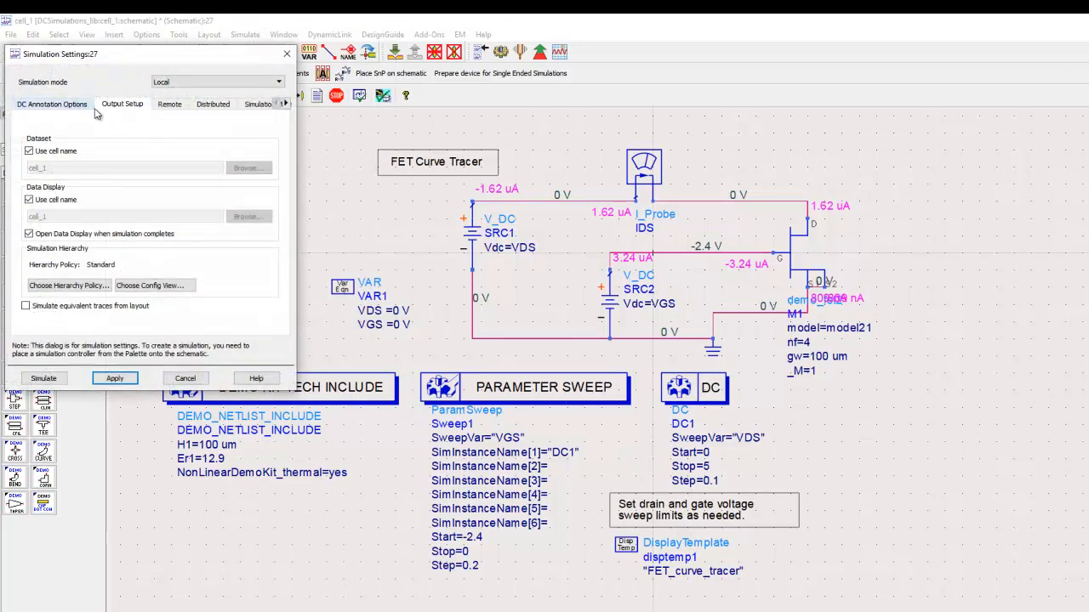
pyautogui.click(68, 106)
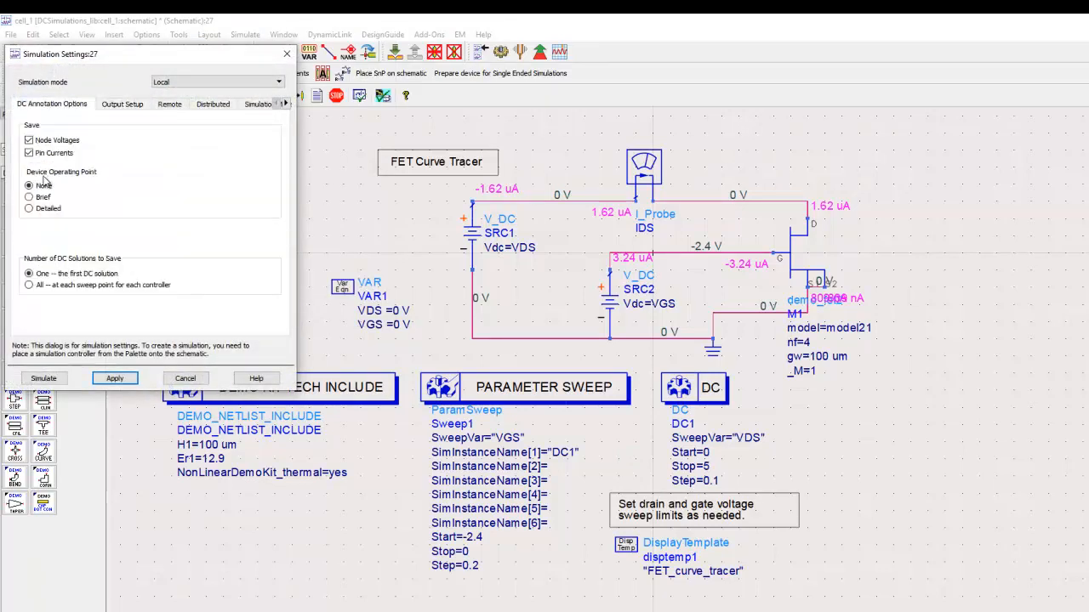
pyautogui.click(46, 210)
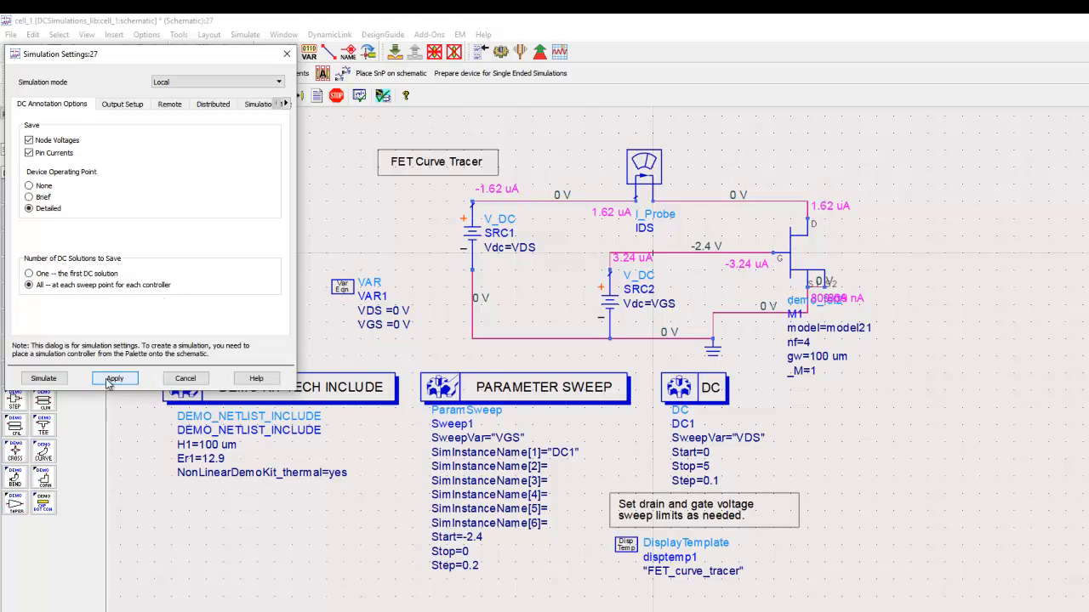
# Run the simulation with these settings despite the unnamed nodes, and return to the schematic.
pyautogui.click(43, 379)
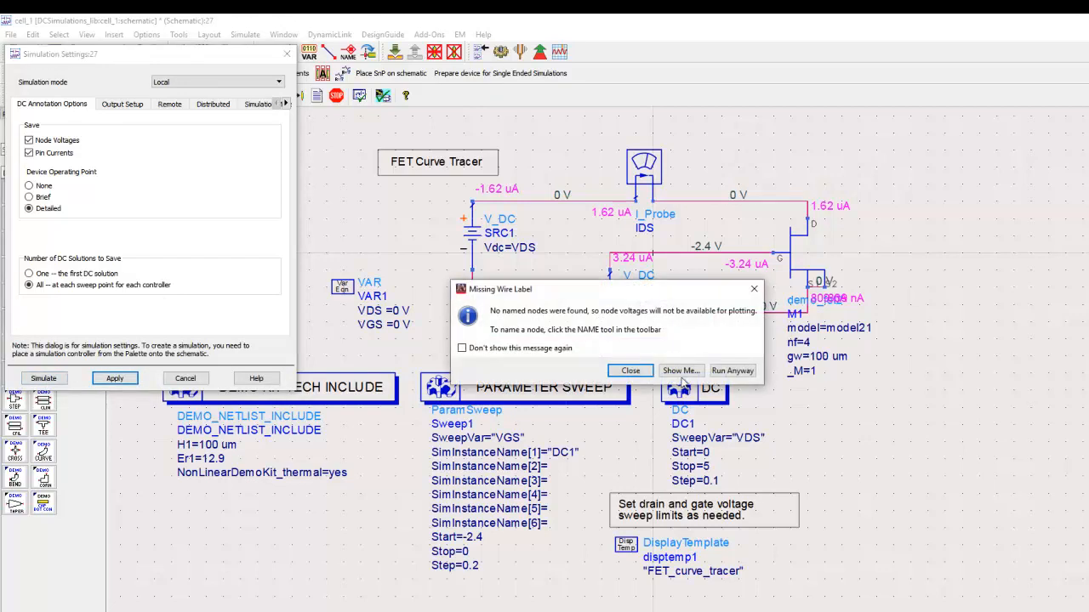
pyautogui.click(723, 371)
pyautogui.click(723, 371)
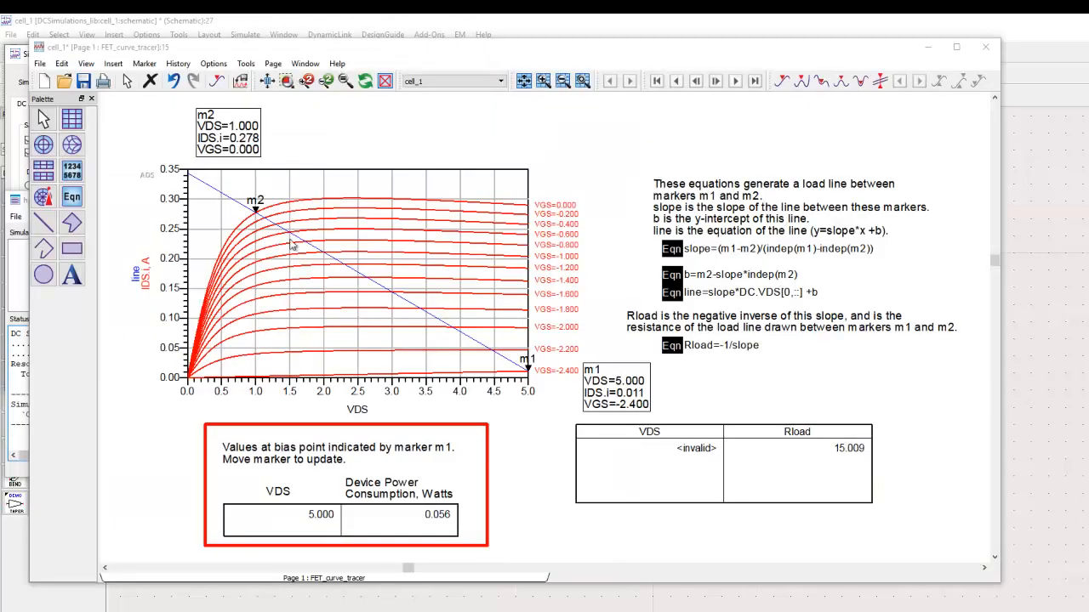
pyautogui.click(623, 31)
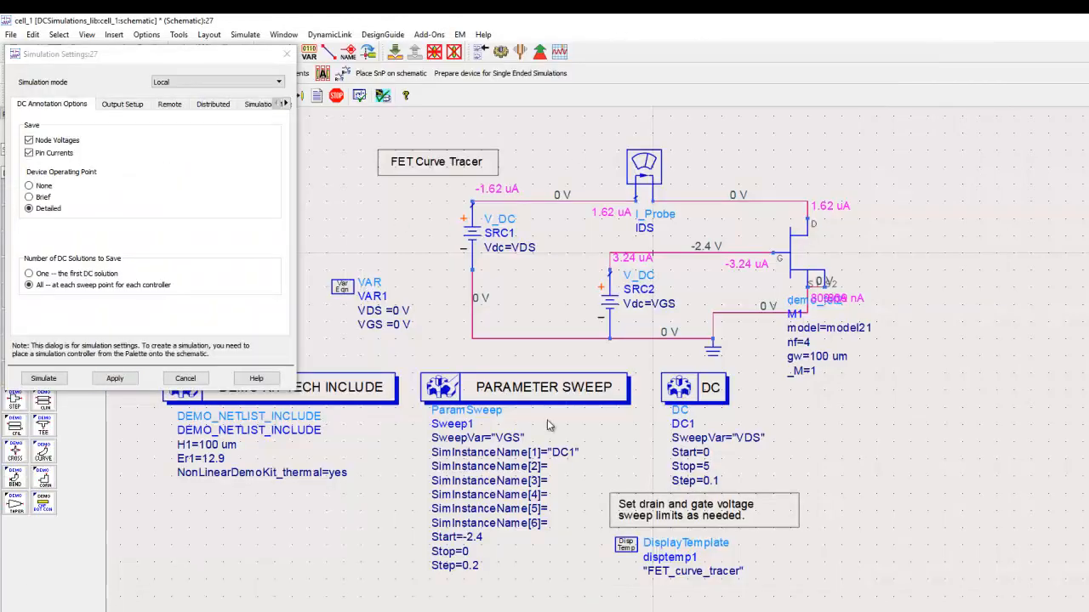
# Close the simulation settings and annotate the DC1 solution at sweep point VGS=-2, VDS=3 instead of the first sweep point.
pyautogui.click(184, 378)
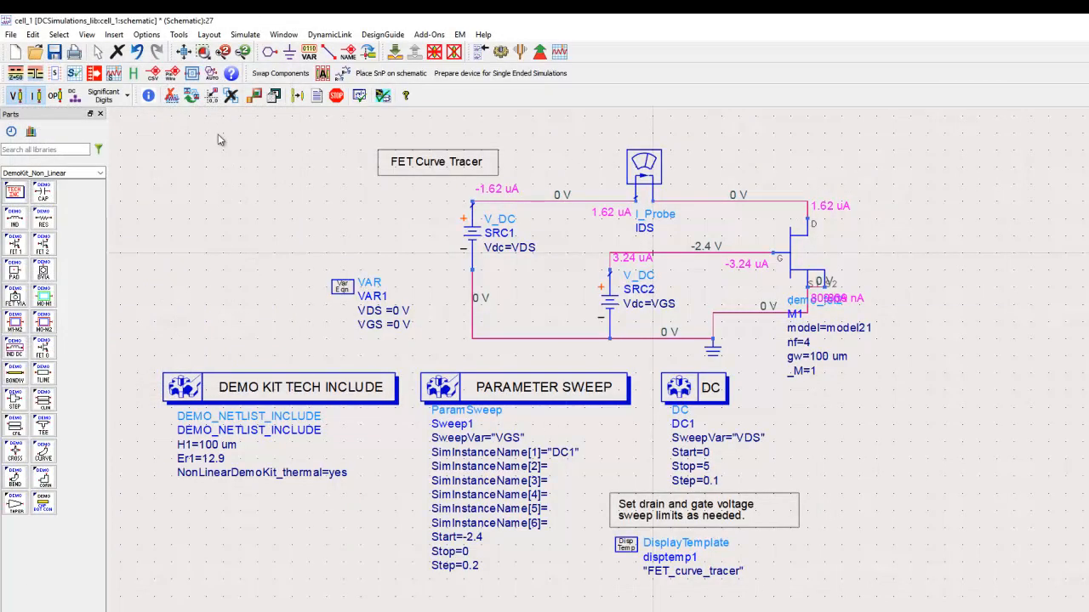
pyautogui.click(76, 99)
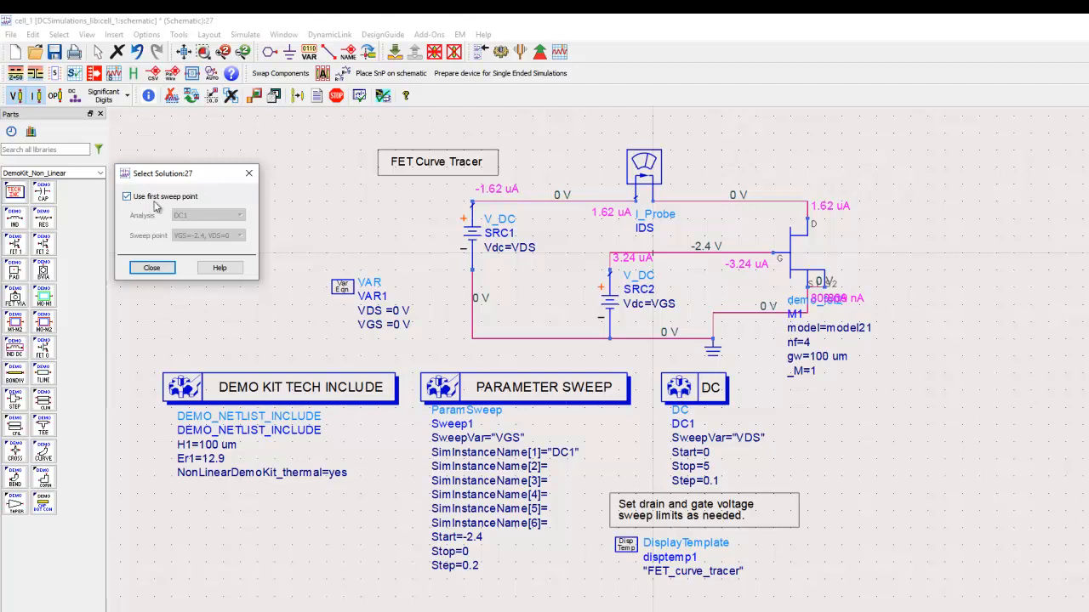
pyautogui.click(143, 201)
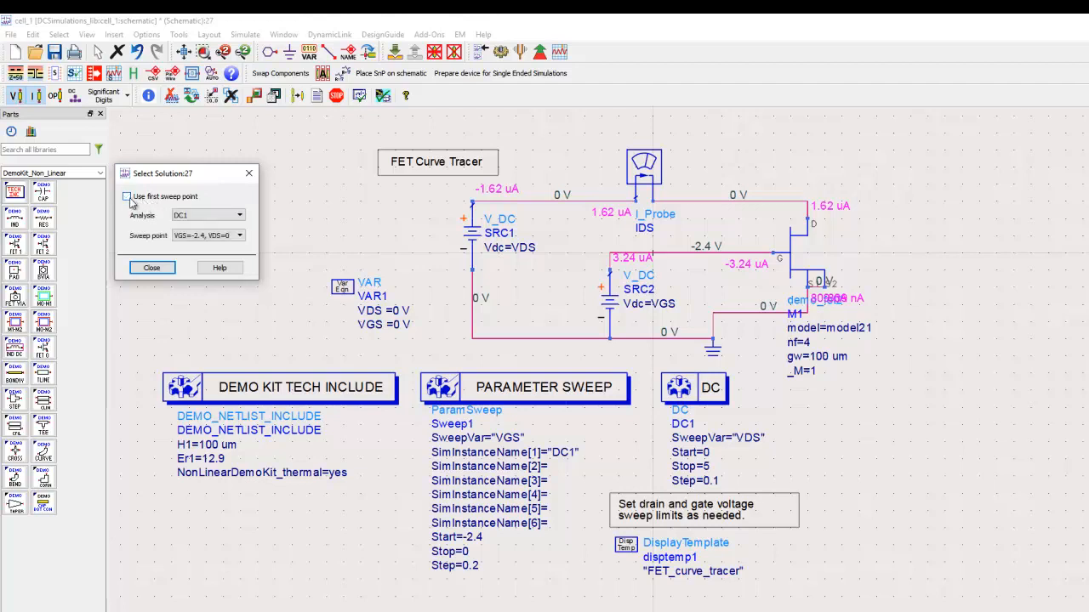
pyautogui.click(238, 239)
pyautogui.scroll(-8, 229, 281)
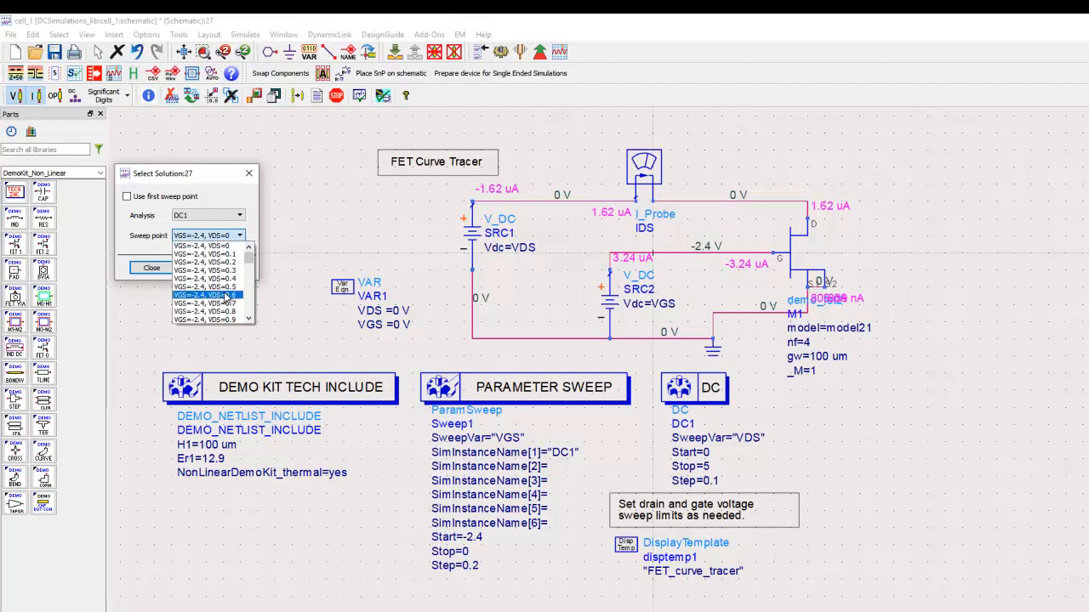
pyautogui.scroll(-2, 226, 294)
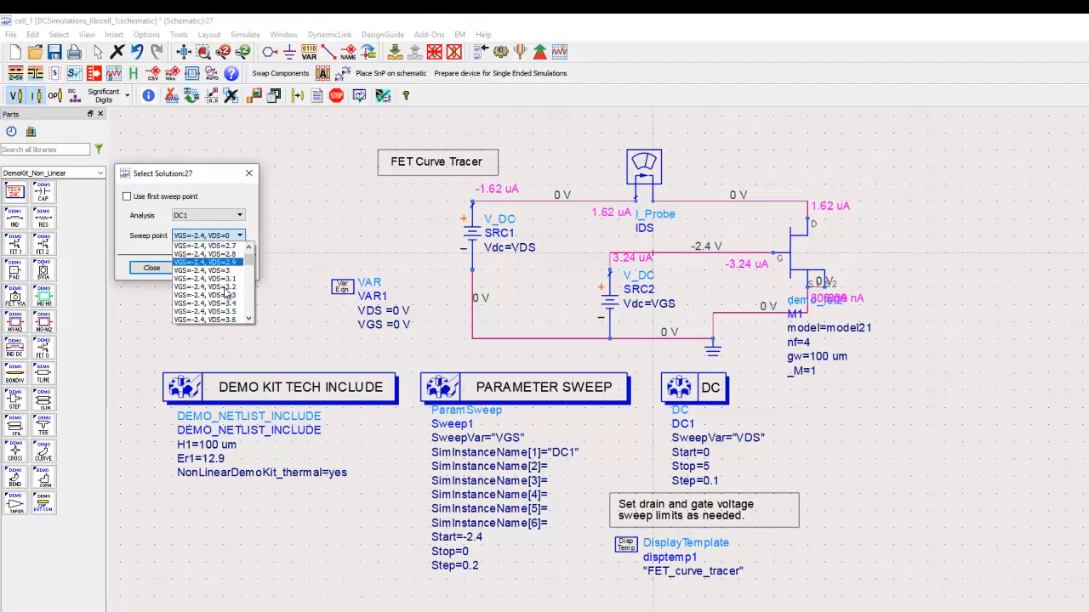
pyautogui.scroll(-20, 226, 278)
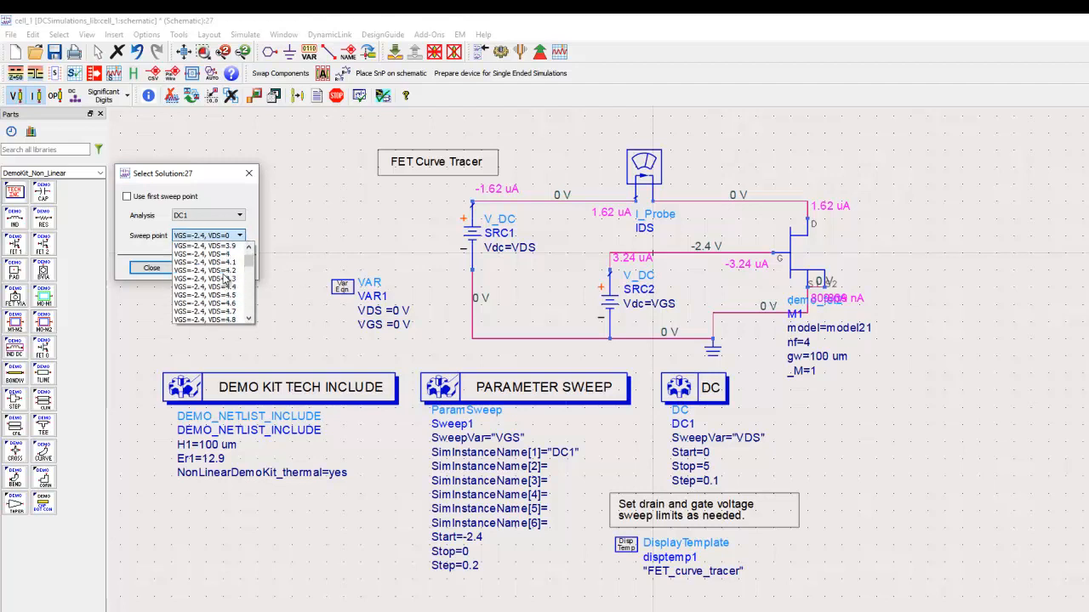
pyautogui.scroll(-4, 227, 280)
pyautogui.scroll(-5, 216, 310)
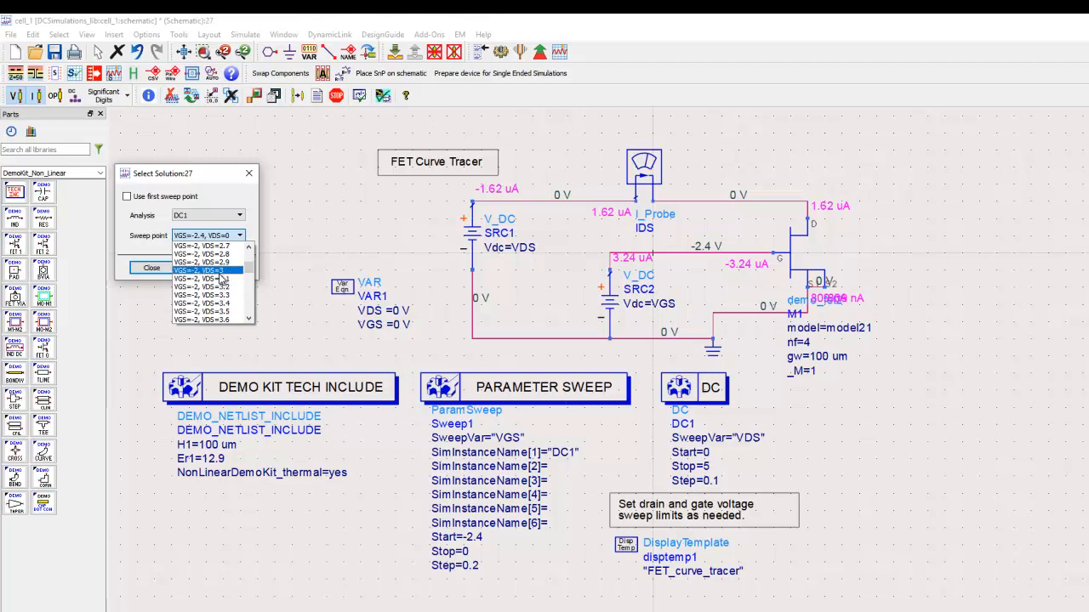
pyautogui.click(221, 270)
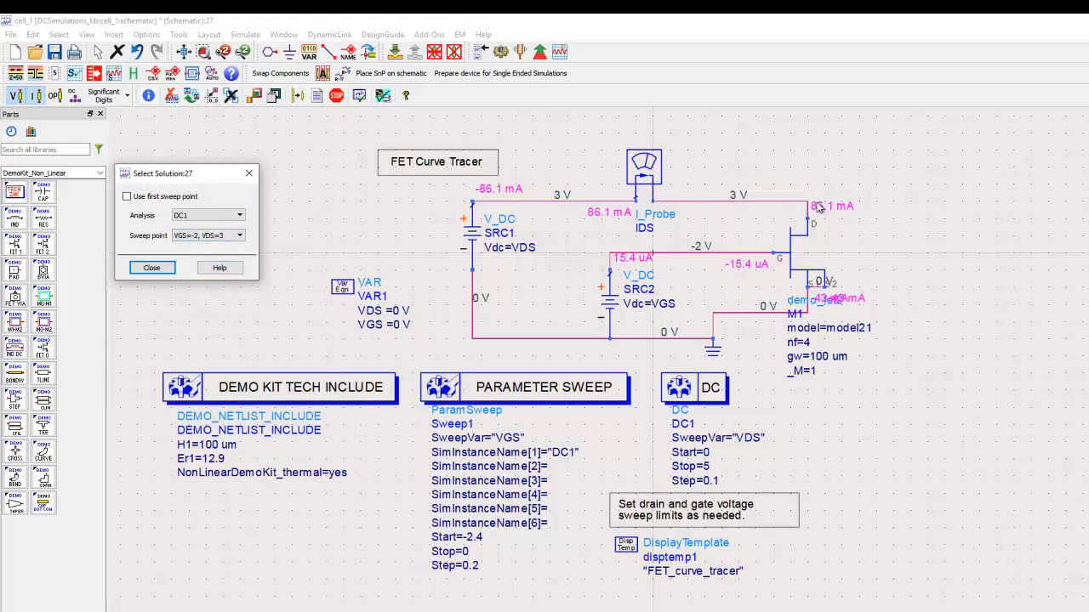
# Change the annotated solution to sweep point VGS=-2, VDS=4.3 and close the solution selection.
pyautogui.click(209, 236)
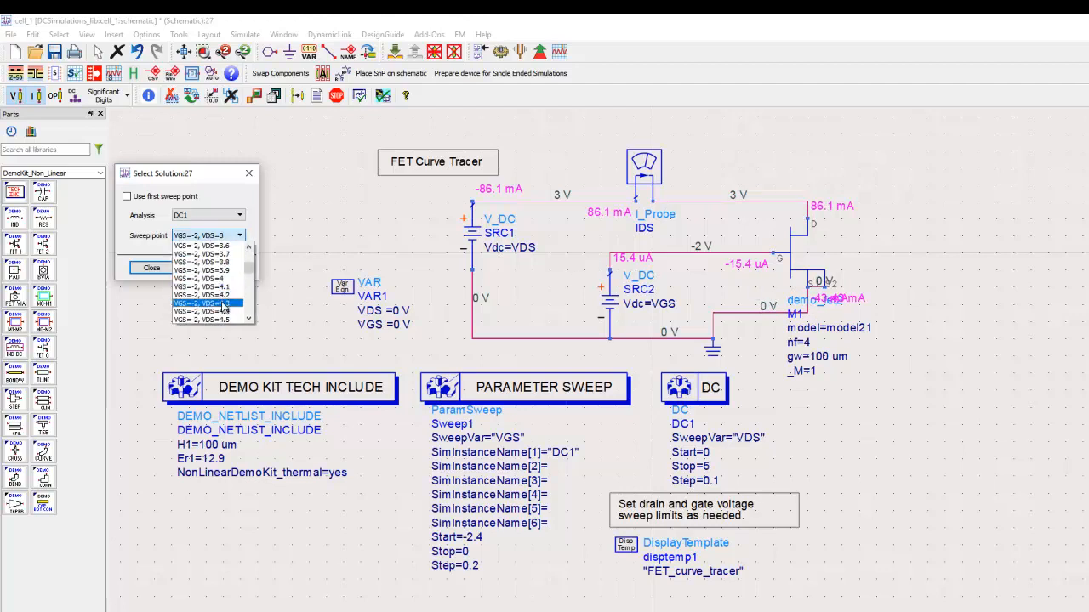
pyautogui.click(223, 311)
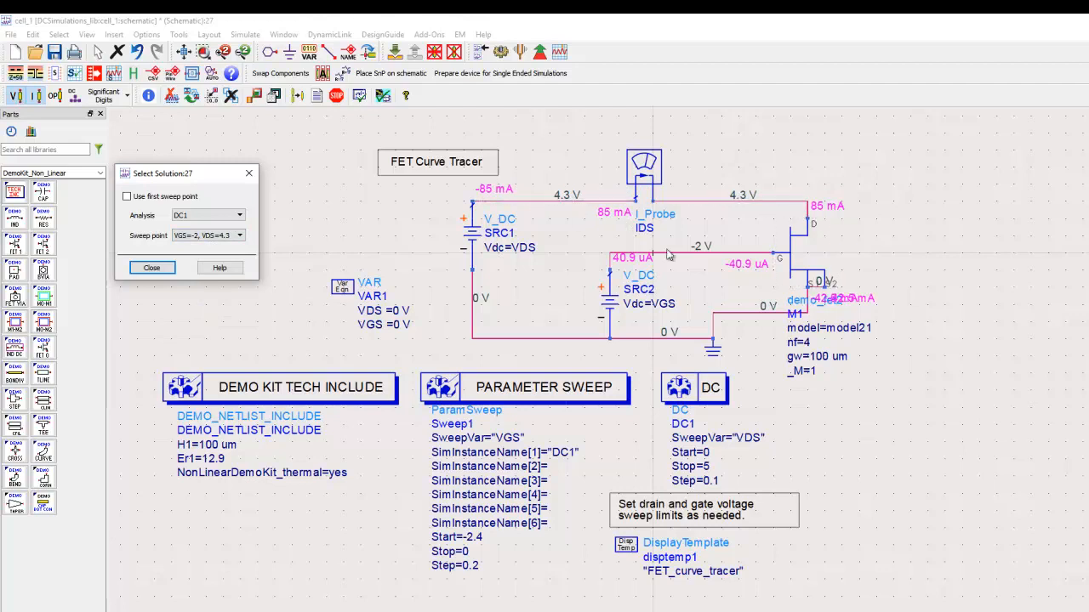
pyautogui.click(152, 267)
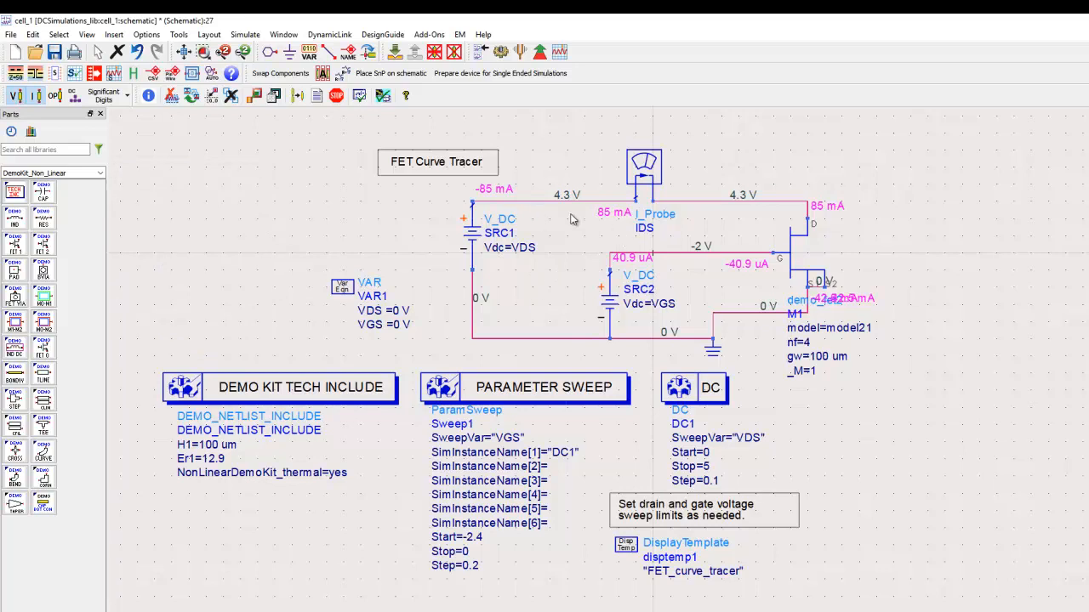
# Examine the detailed device operating point of the FET M1, and switch back to the PowerPoint slide show.
pyautogui.click(53, 95)
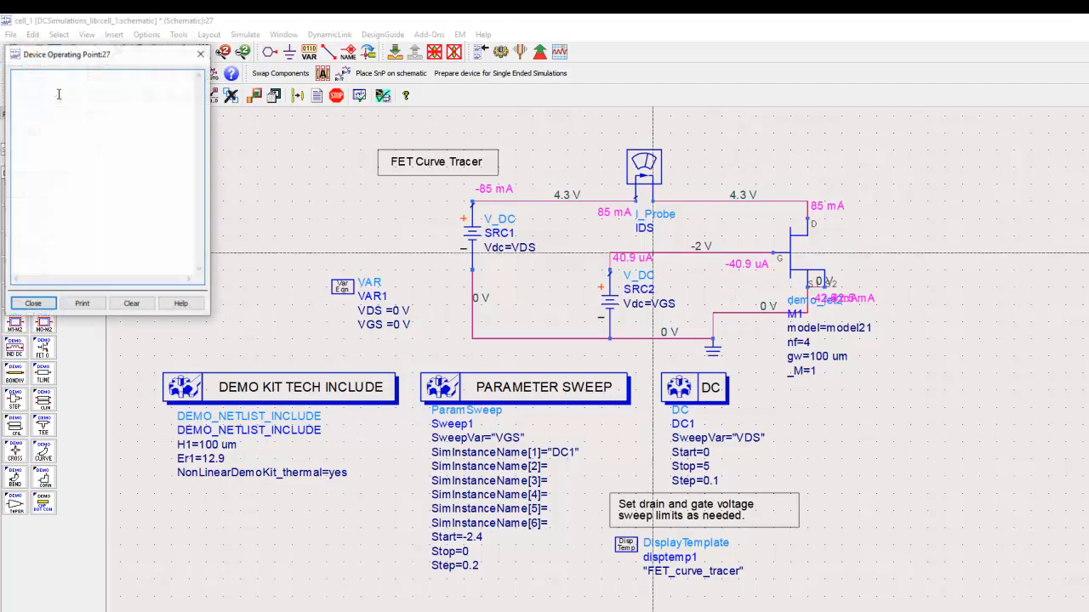
pyautogui.click(770, 260)
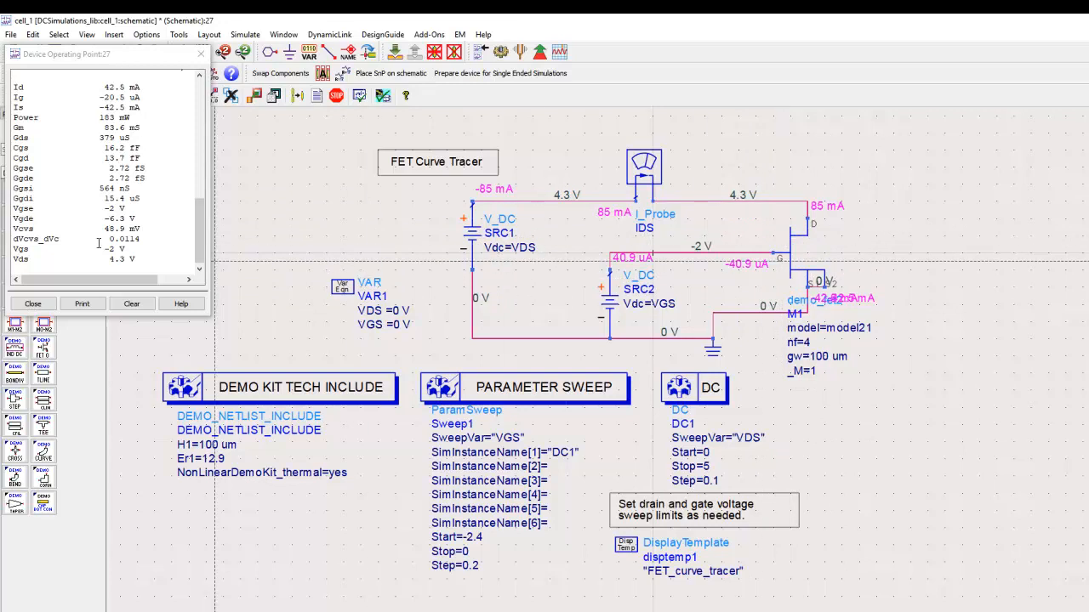
pyautogui.click(33, 304)
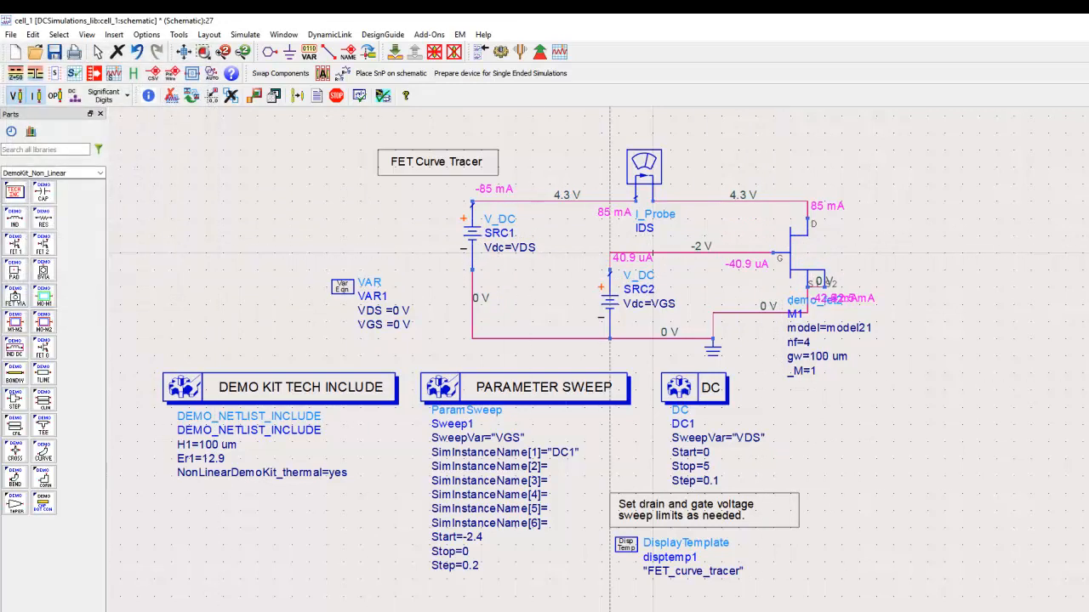
pyautogui.hotkey('alt', 'Tab')
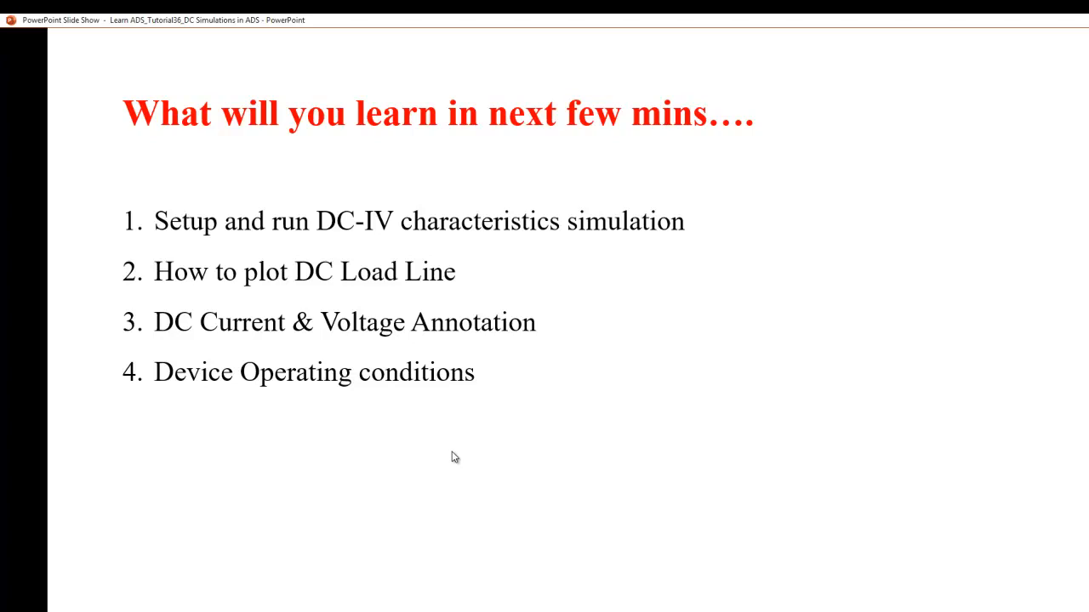